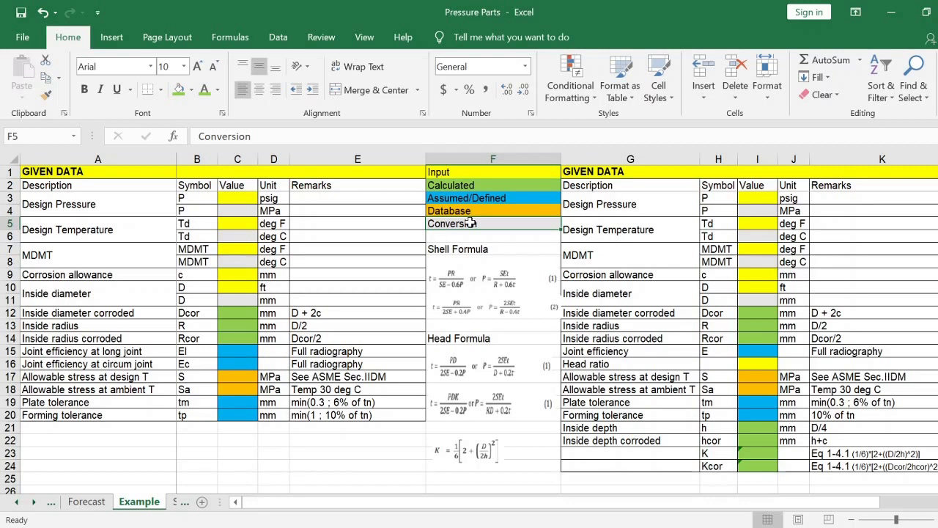
- Retitle the two given-data tables as GIVEN DATA SHELL and GIVEN DATA HEAD
click(511, 299)
click(505, 445)
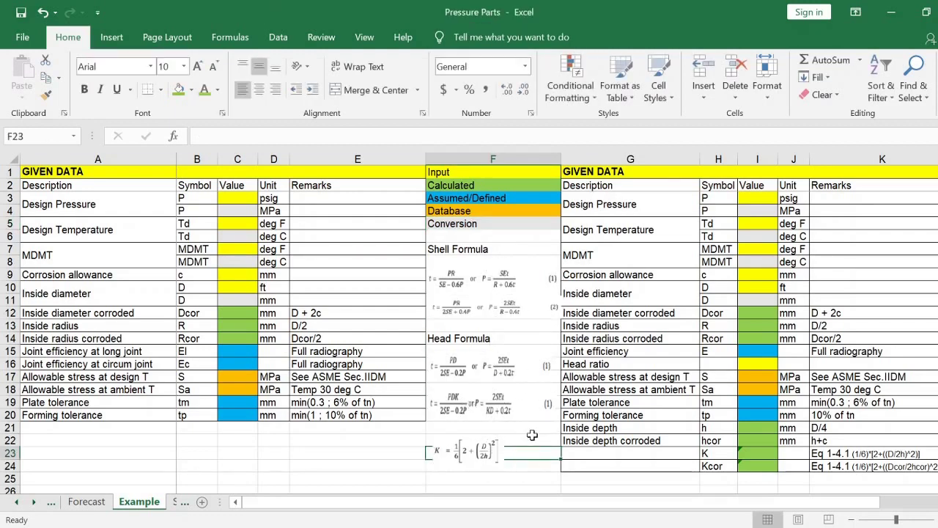
click(629, 185)
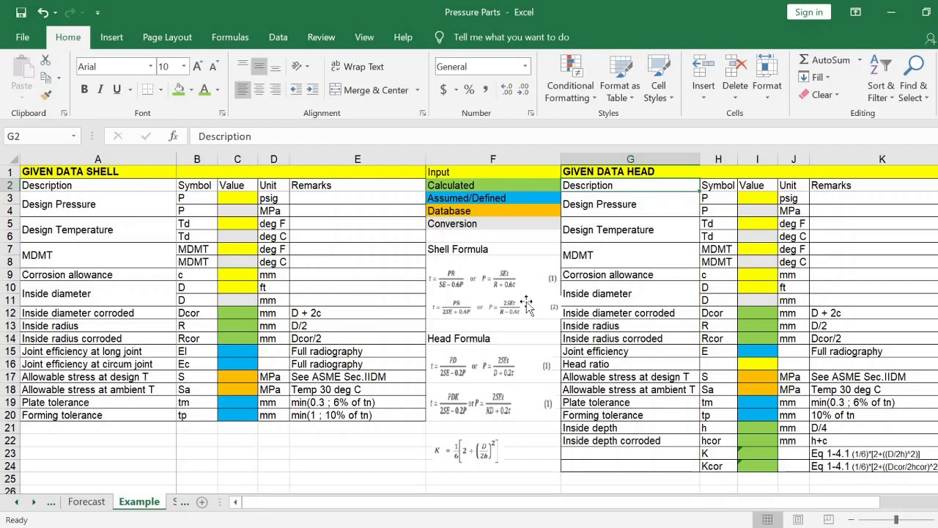
click(122, 210)
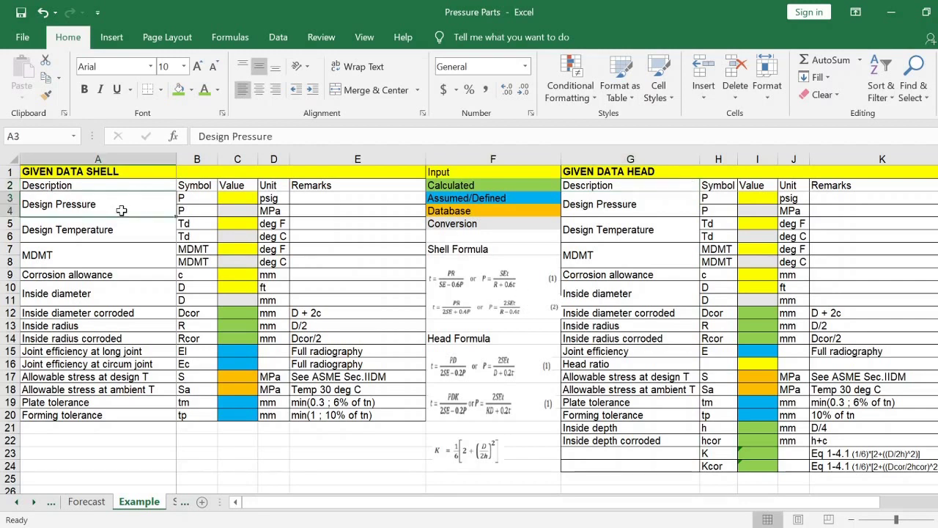
click(119, 235)
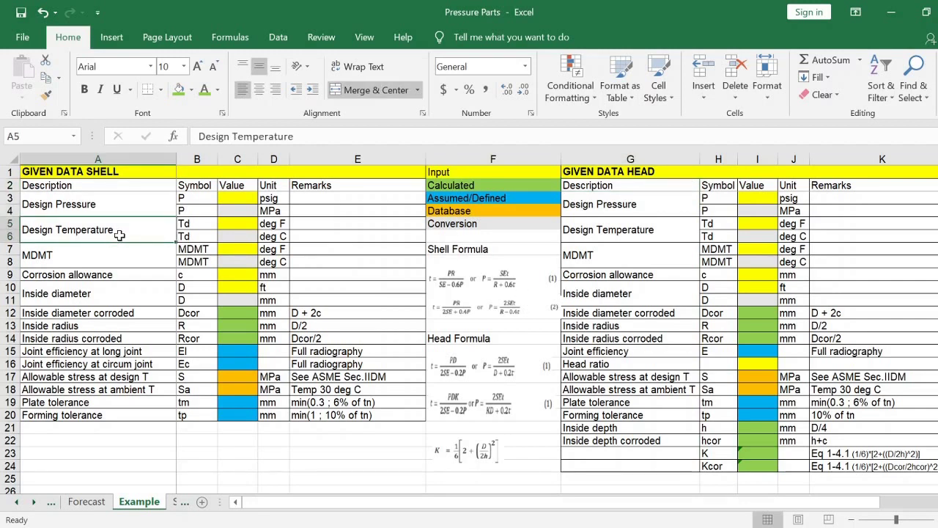
click(109, 252)
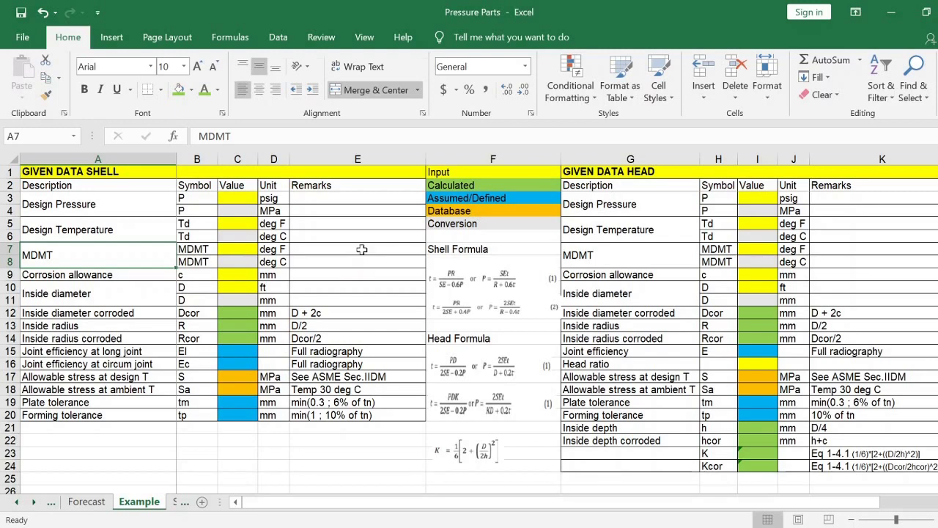
- Enter 220 psig as the shell's design pressure and set that value and its MPa conversion in black text
click(247, 198)
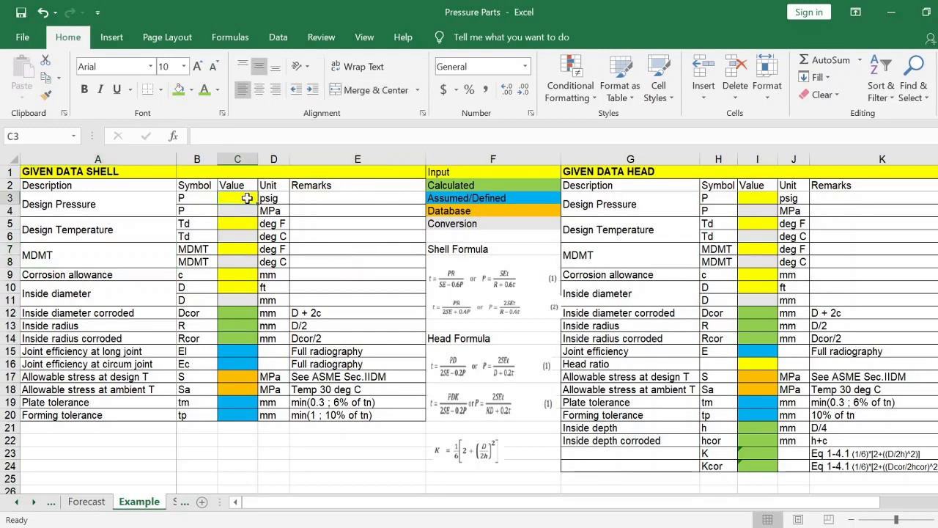
text(220)
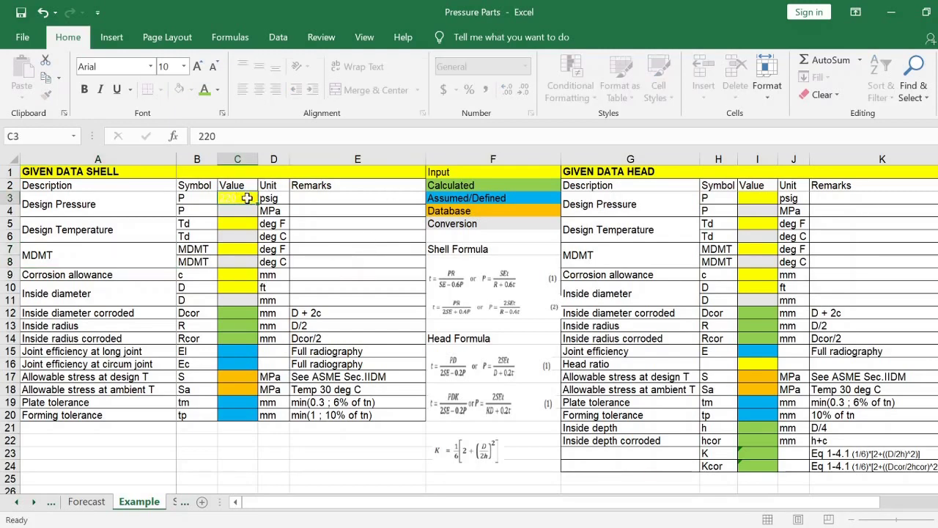
key(ctrl+Return)
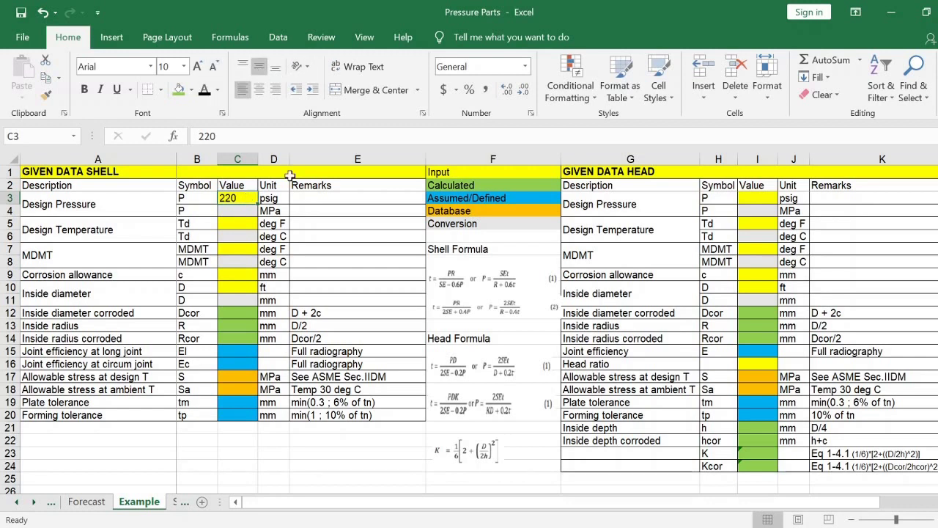
key(Down)
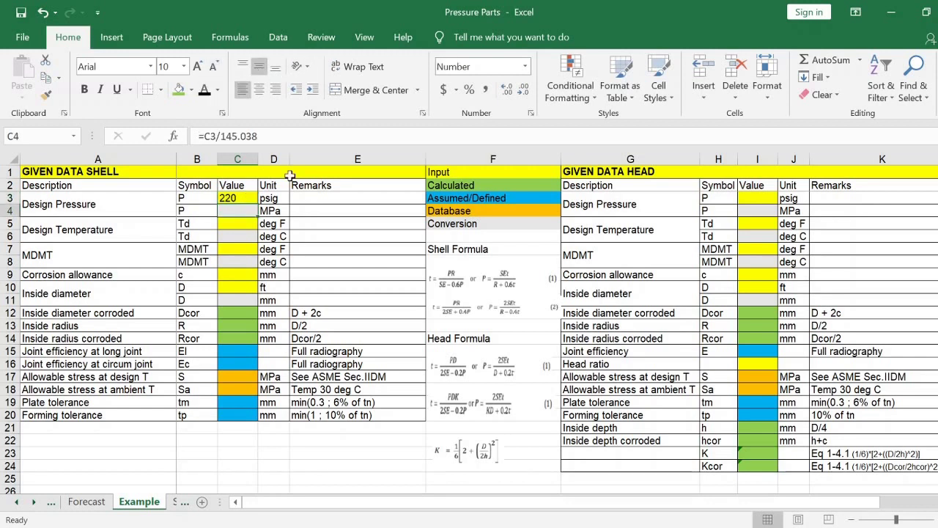
click(205, 89)
- Enter 150 deg F as the shell's design temperature and set that value and its deg C conversion in black text
click(233, 223)
text(150)
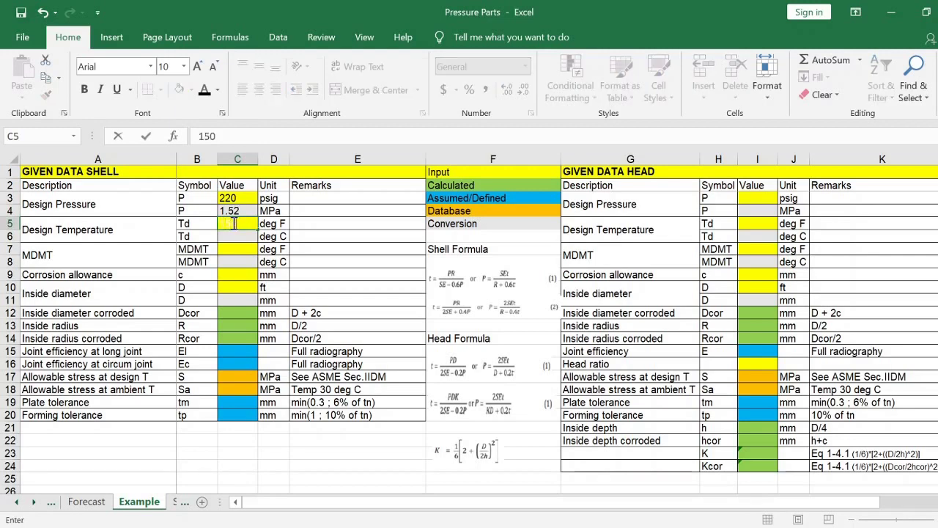
key(Return)
key(Up)
click(205, 89)
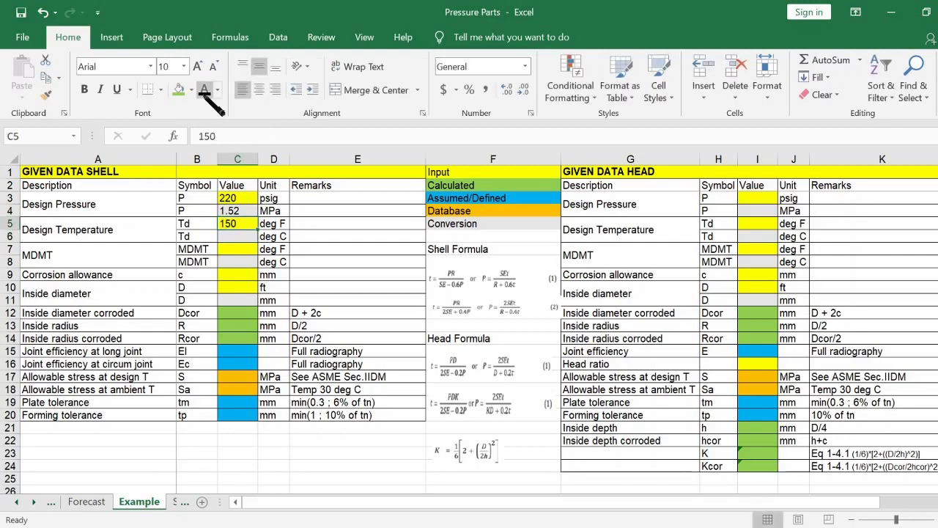
key(Down)
key(F4)
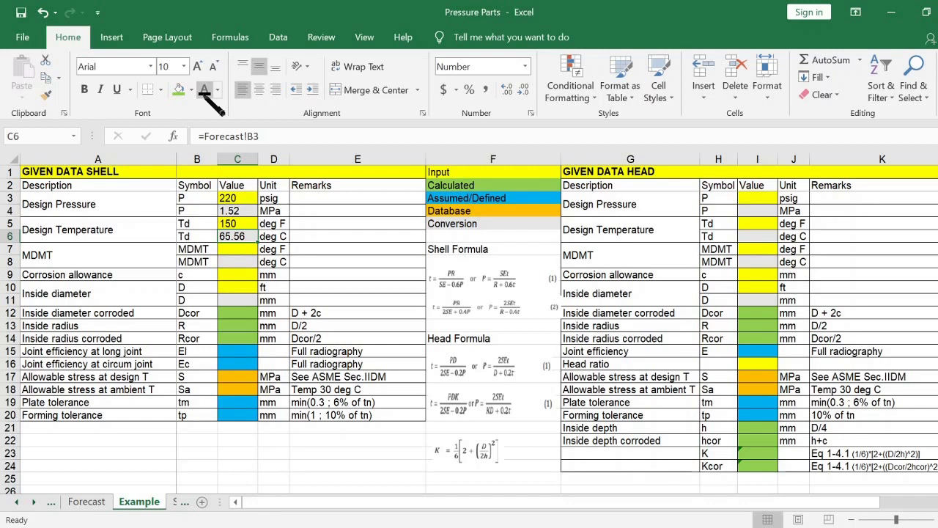
- Enter 32 deg F as the shell's MDMT and set both MDMT values in black text
key(Down)
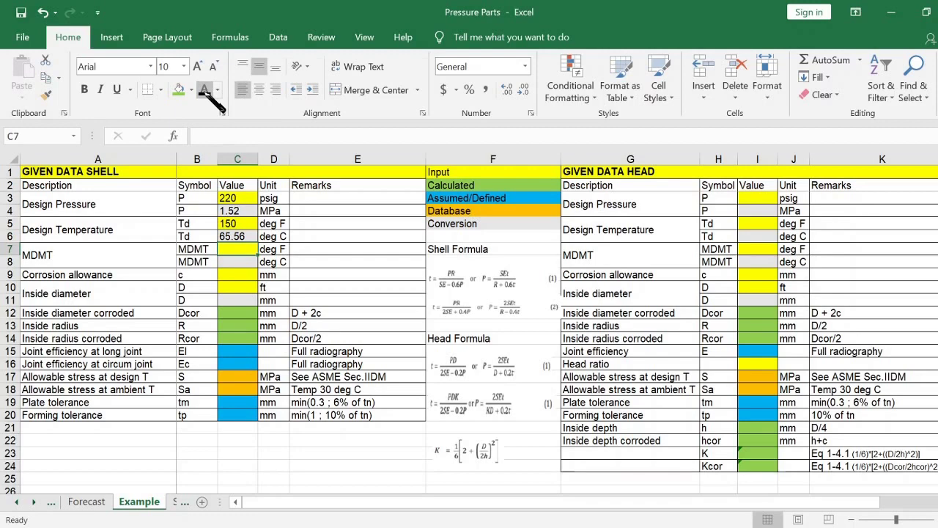
key(F4)
key(Down)
key(F4)
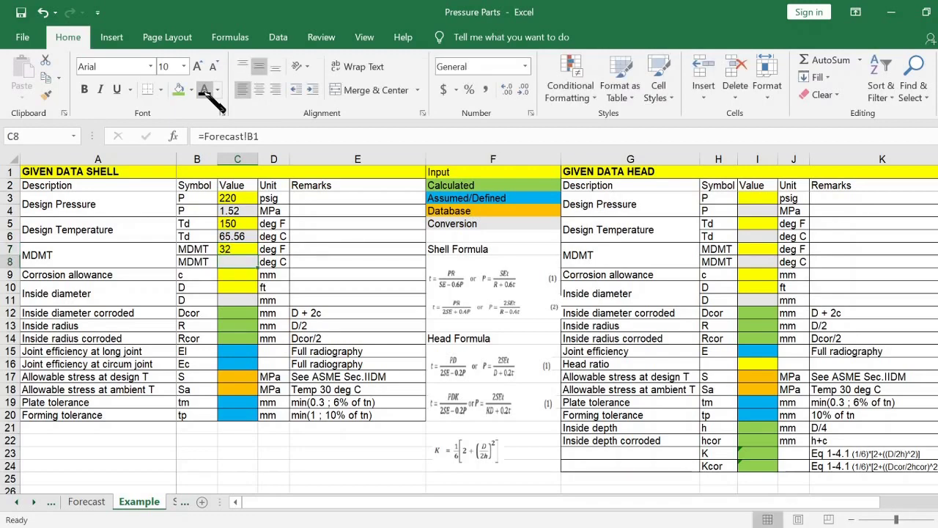
- Enter a 3.2 mm corrosion allowance and a 5.5 ft inside diameter for the shell, with the values in black text
key(Down)
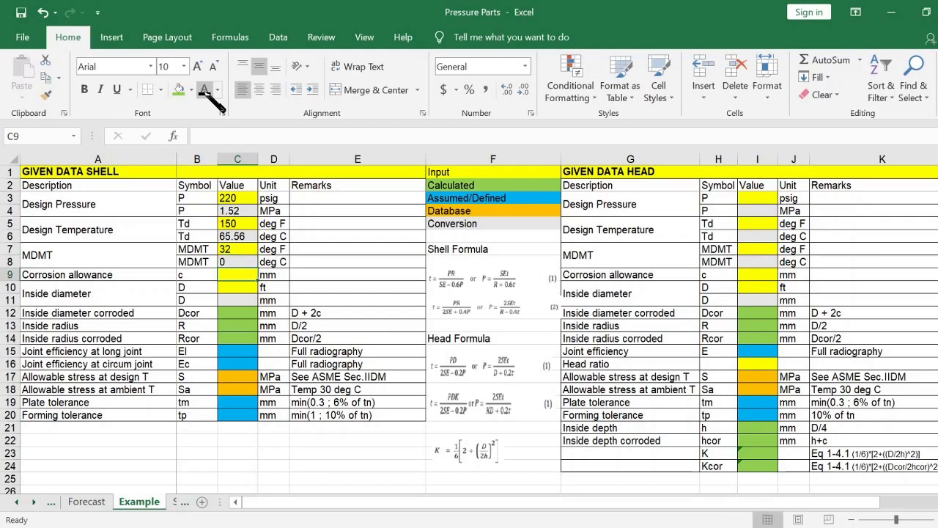
text(3.2)
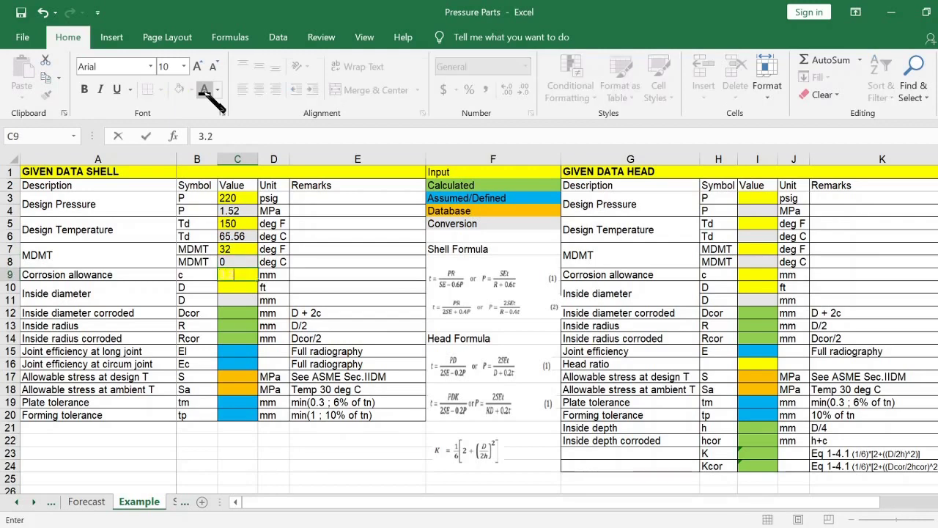
key(Return)
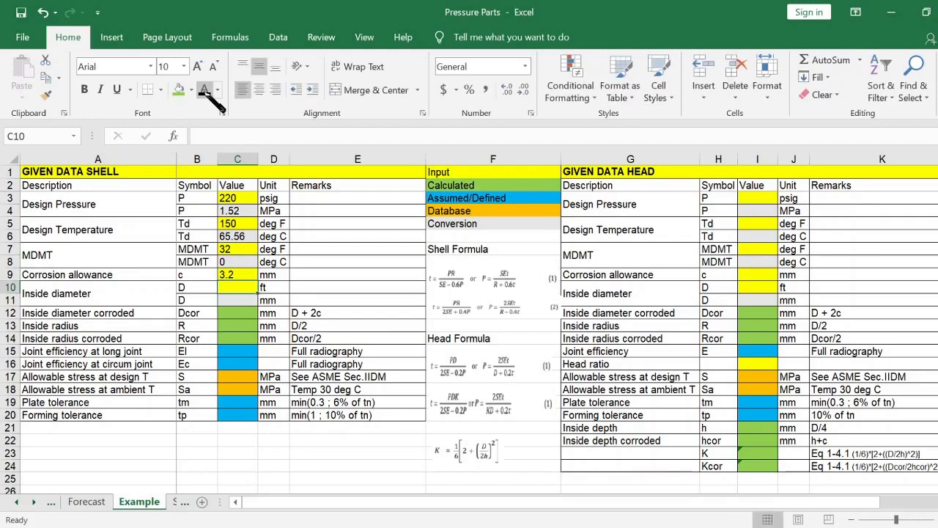
text(5.5)
key(Return)
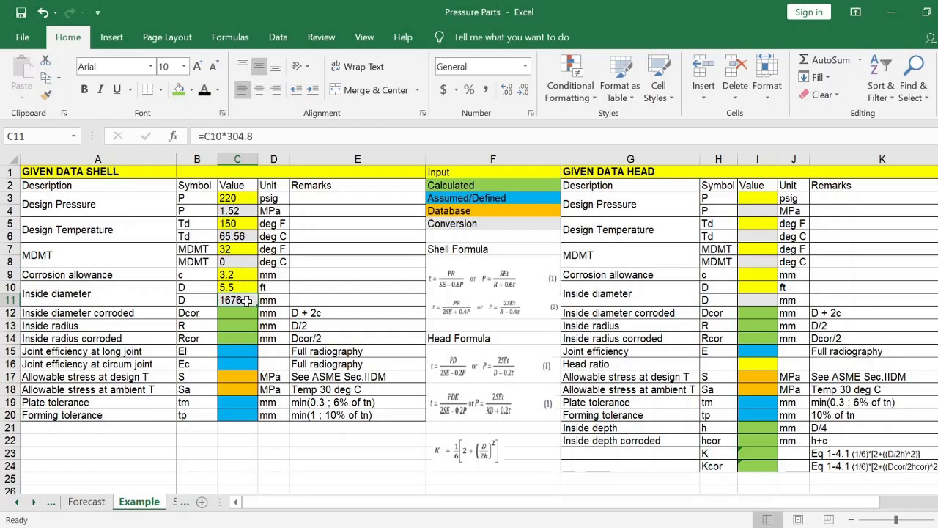
- Set the shell's corroded inside diameter, inside radius and corroded radius (C12:C14) in black text and check their formulas in the remarks
drag(242, 316, 242, 338)
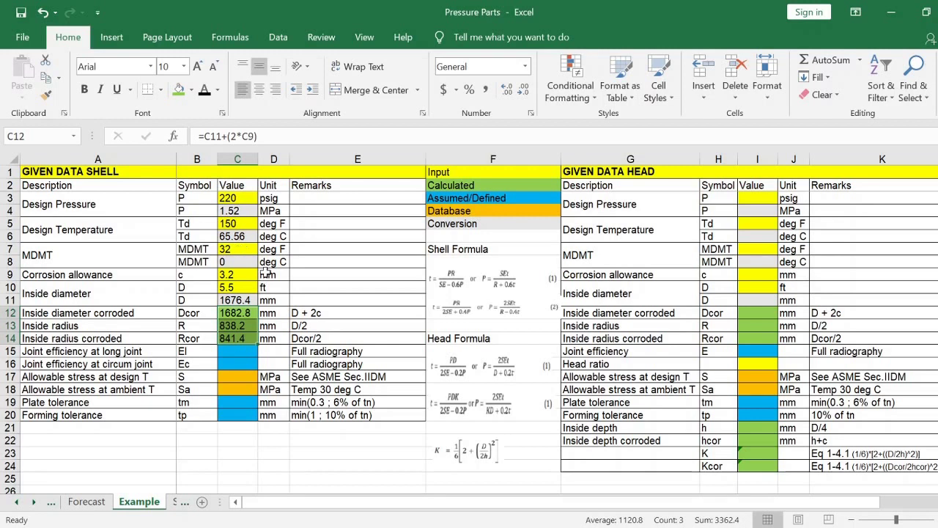
click(320, 313)
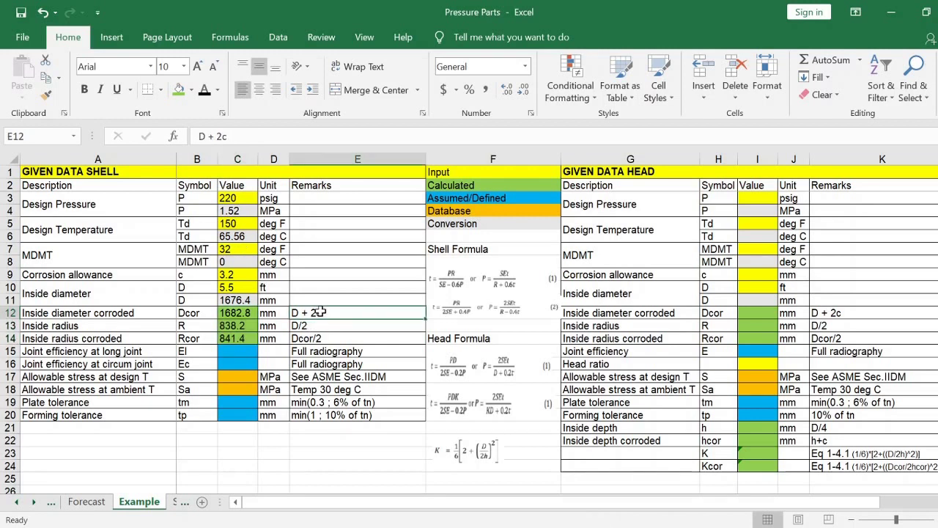
click(323, 325)
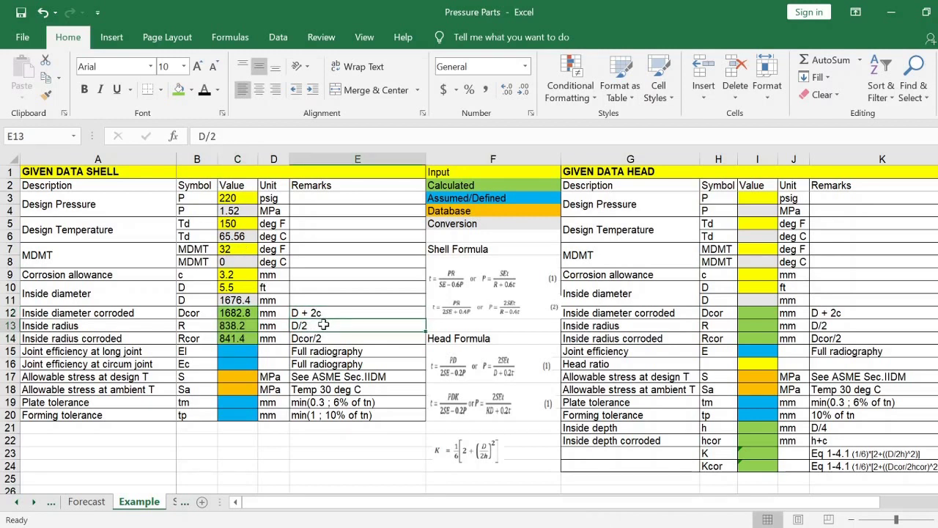
click(323, 337)
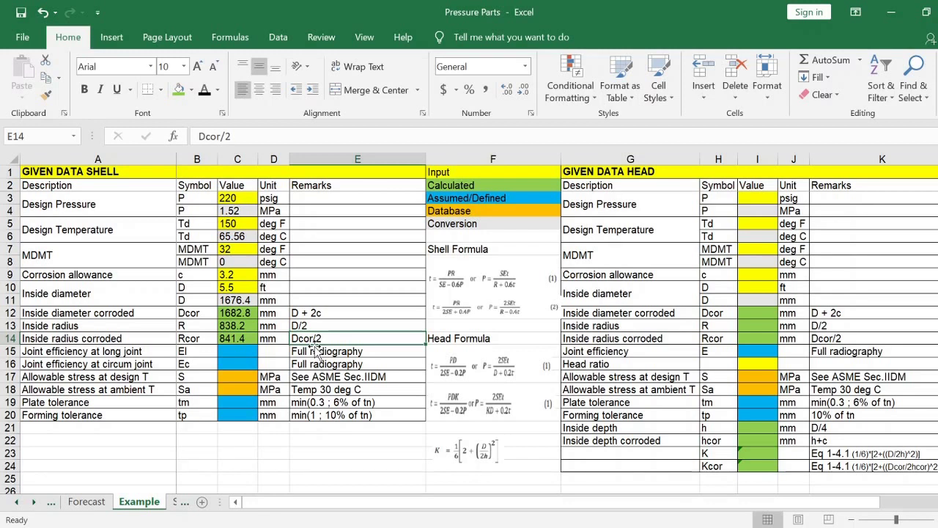
- Set the shell's joint efficiency and allowable stress values (C15:C18) in black text
drag(241, 352, 240, 364)
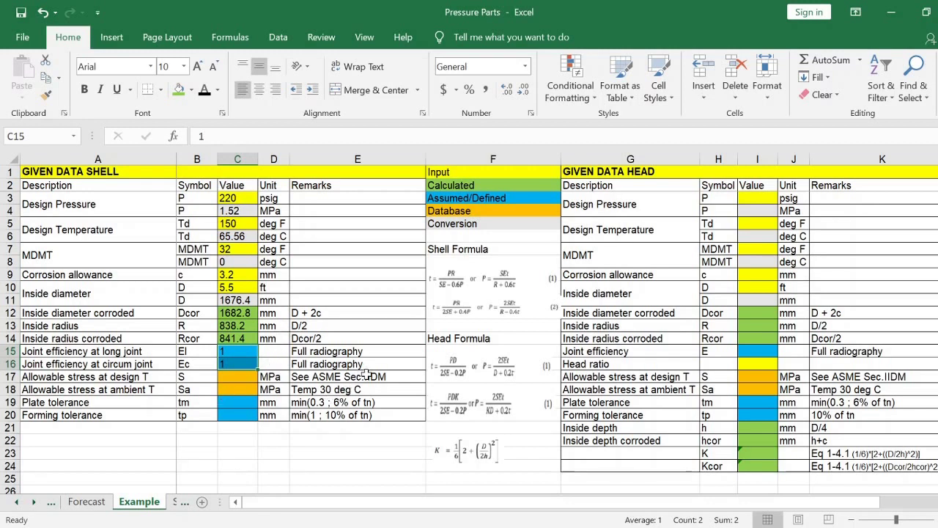
drag(231, 376, 233, 389)
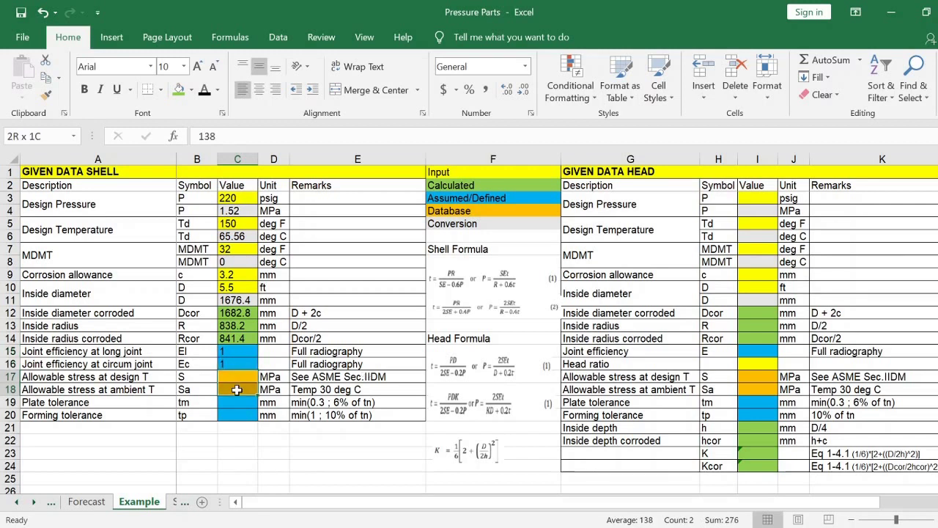
click(204, 89)
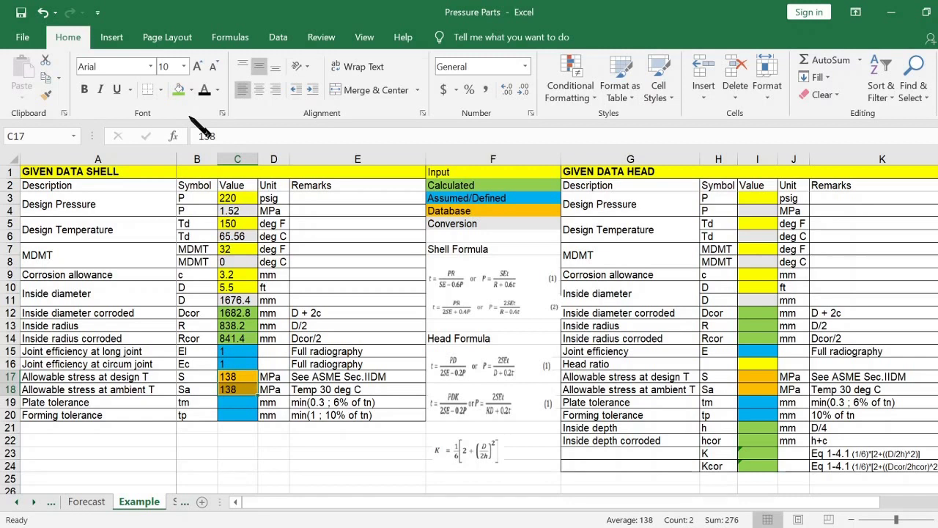
- Set the shell's plate and forming tolerance values (C19:C20) in black text
click(138, 412)
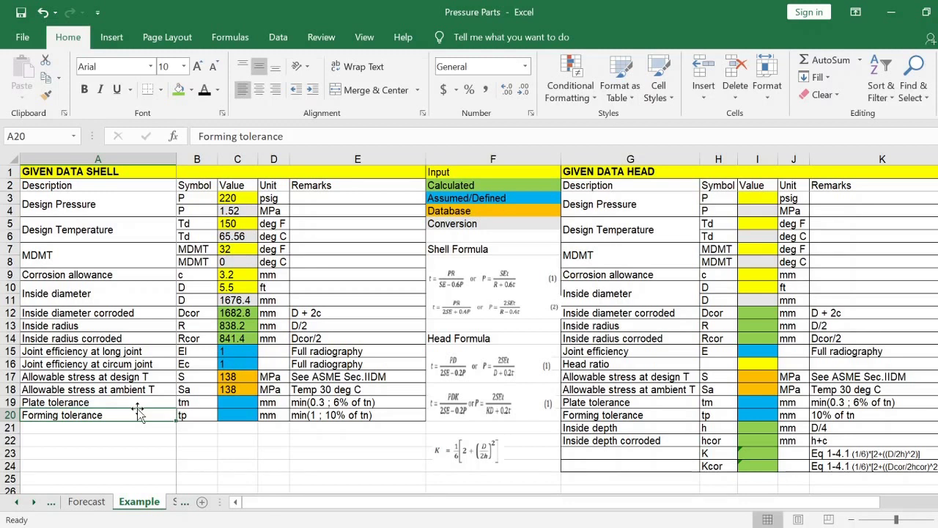
click(323, 403)
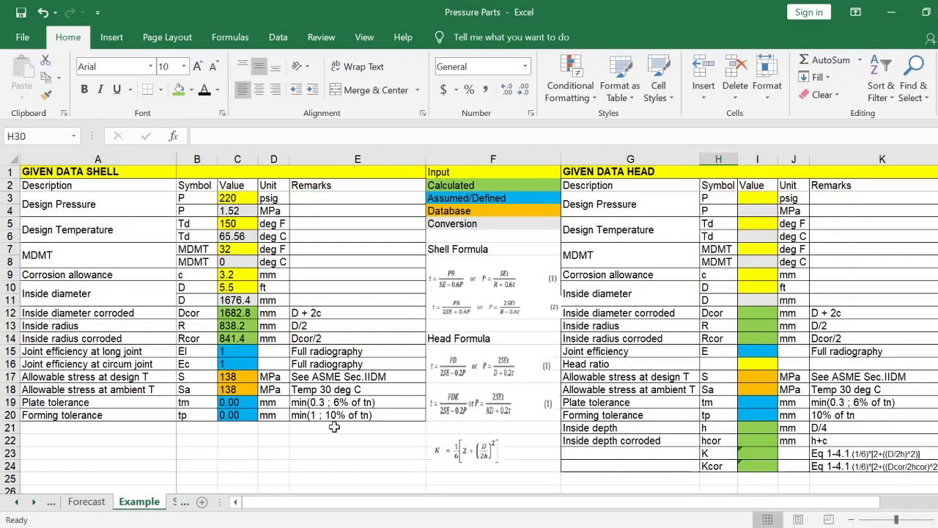
click(334, 427)
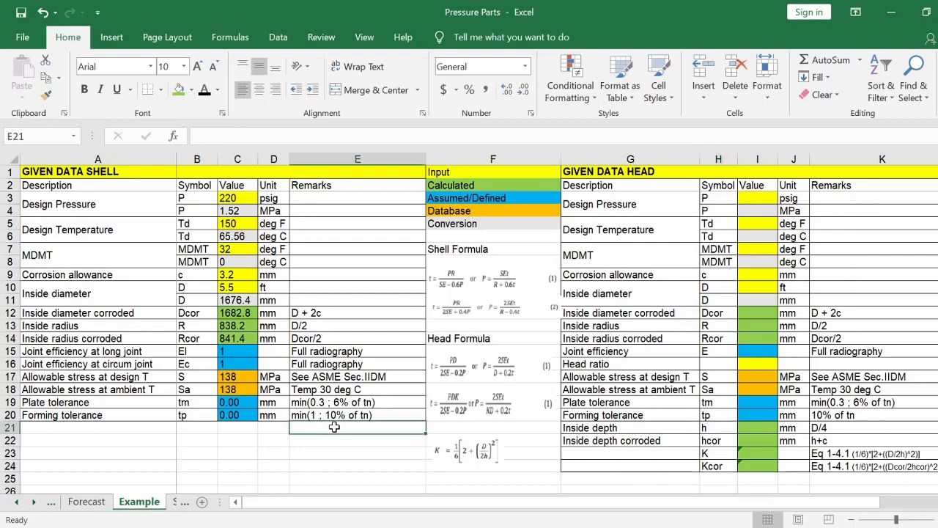
- Set the shell's UG-16 required thickness value in the required thickness calculation in black text
scroll(334, 426, down, 6)
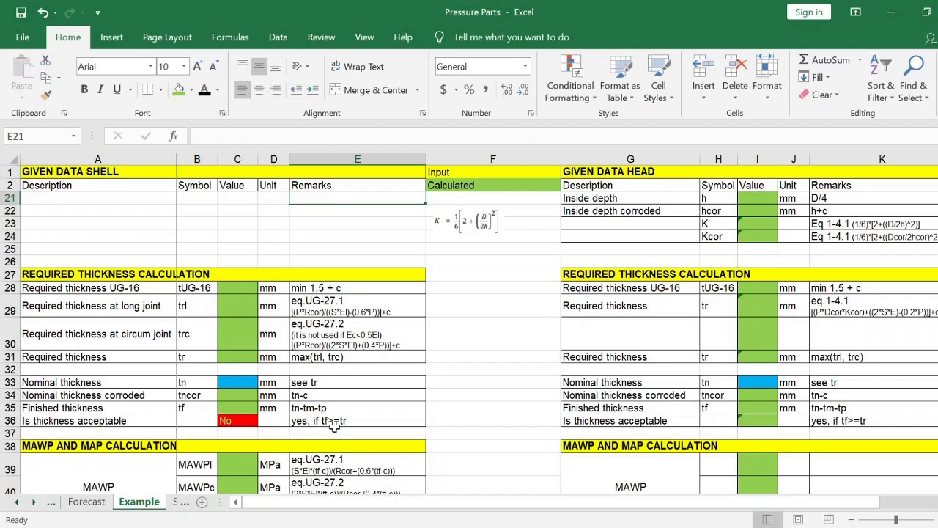
click(237, 288)
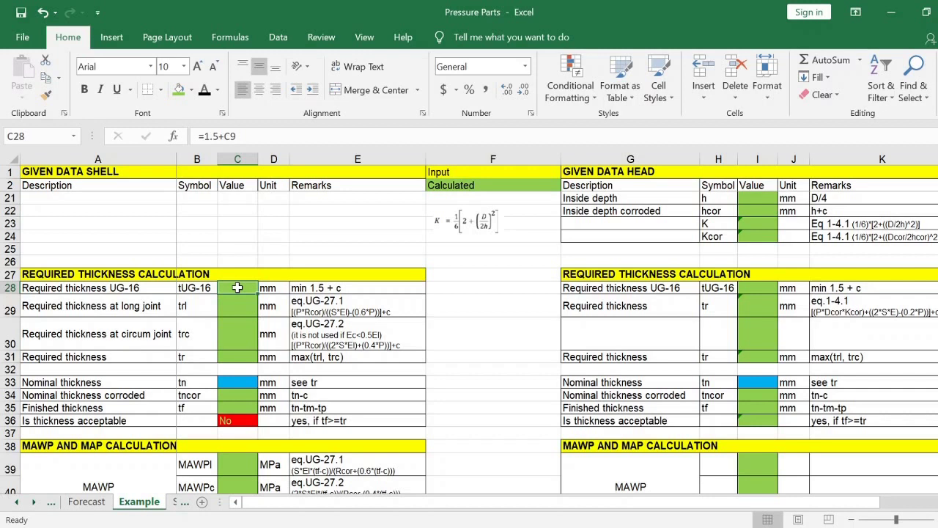
click(202, 92)
- Set the shell's long-joint, circumferential-joint and overall required thickness values (C29:C31) in black text
click(138, 333)
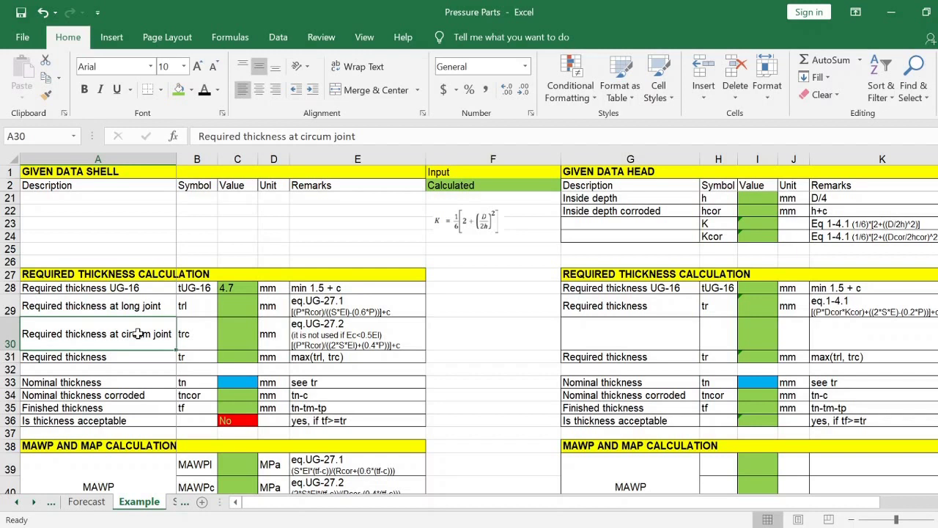
click(415, 333)
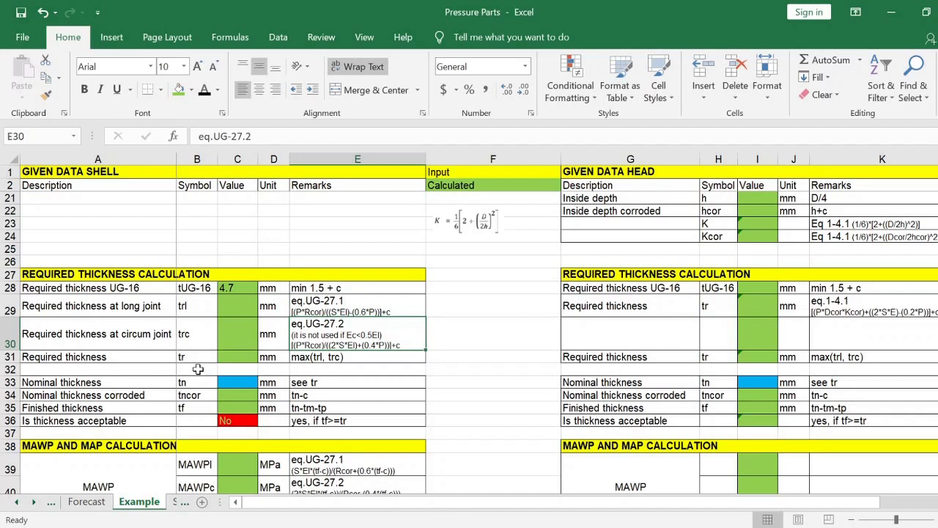
drag(234, 306, 235, 333)
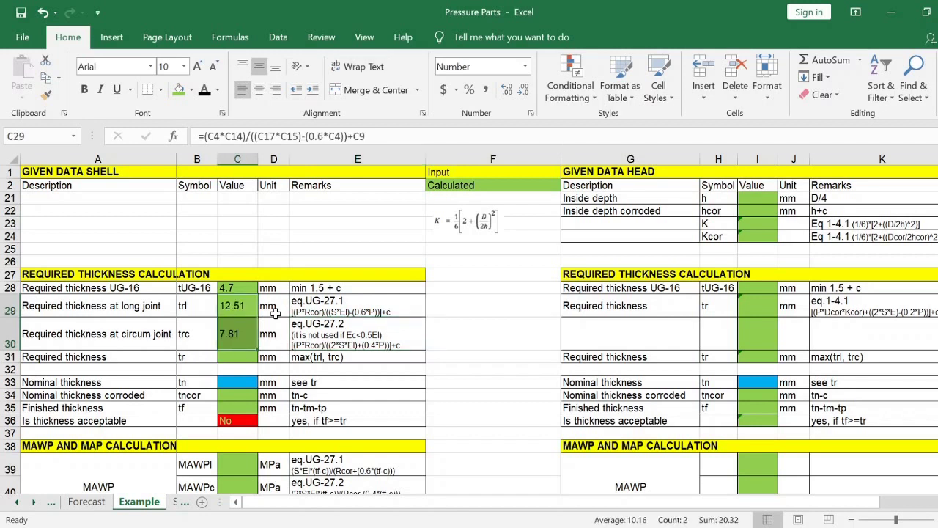
click(238, 331)
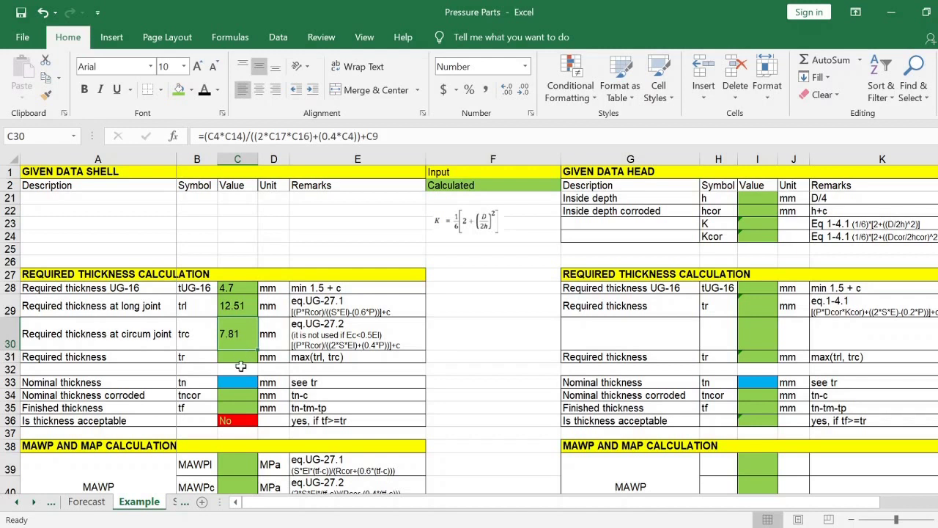
click(238, 357)
click(205, 89)
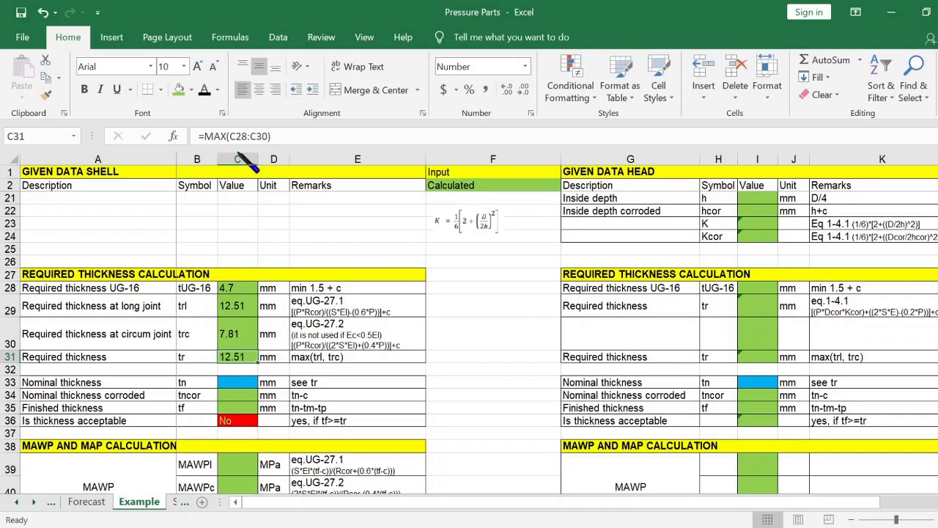
- Enter a nominal thickness of 15 mm for the shell (C33) and set its corroded nominal thickness (C34) in black text
click(244, 382)
text(15)
key(Return)
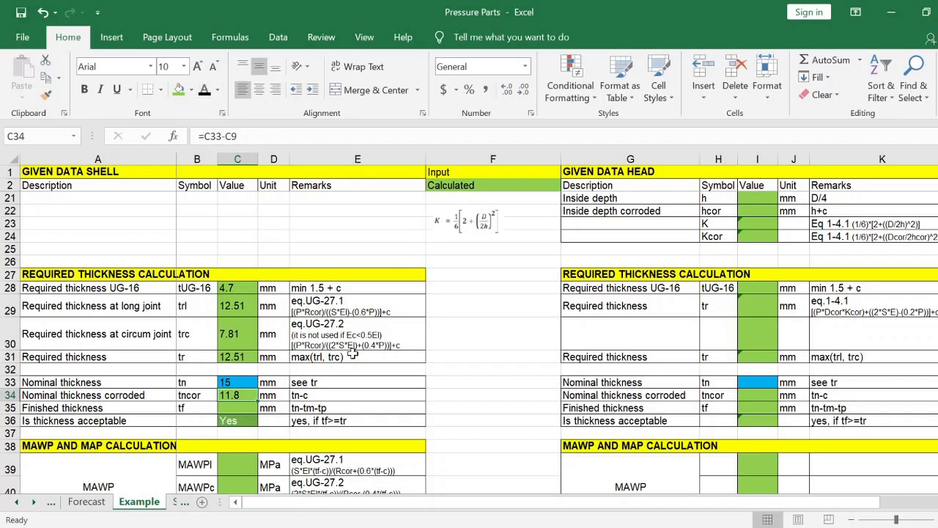
- Set the shell's finished thickness value (C35) in black text and check its acceptability against the required thickness
click(362, 405)
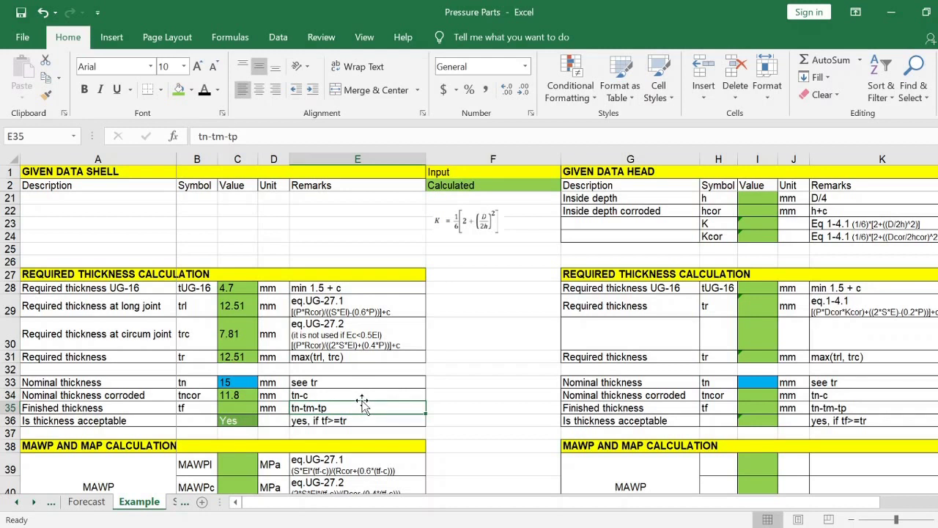
click(237, 407)
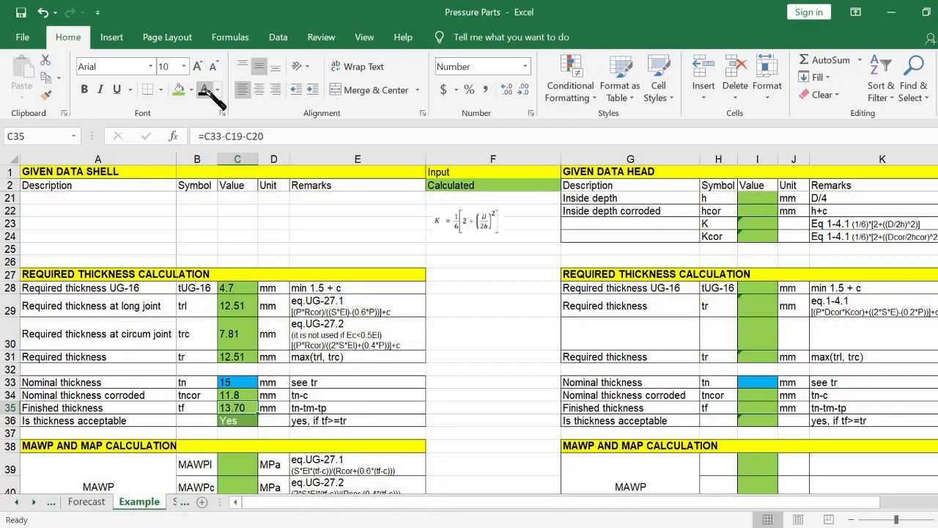
key(Down)
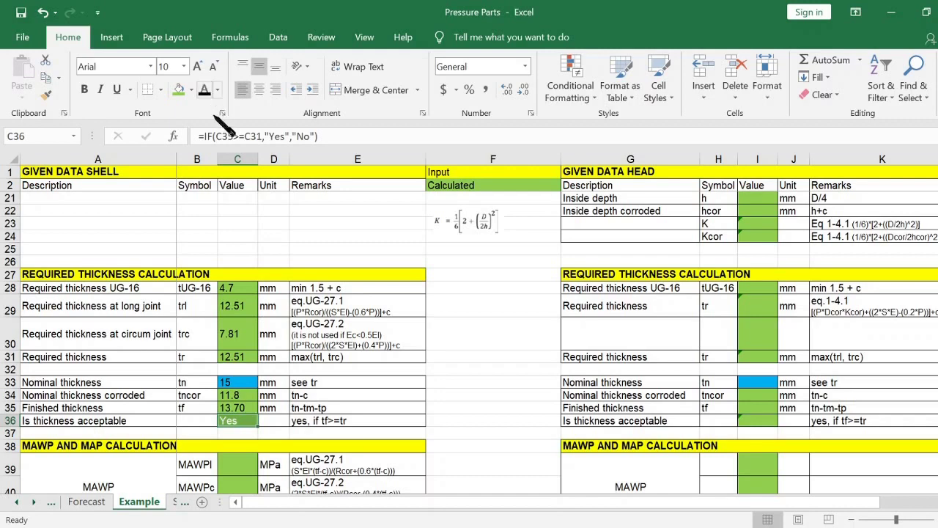
click(249, 409)
click(237, 357)
scroll(237, 357, down, 1)
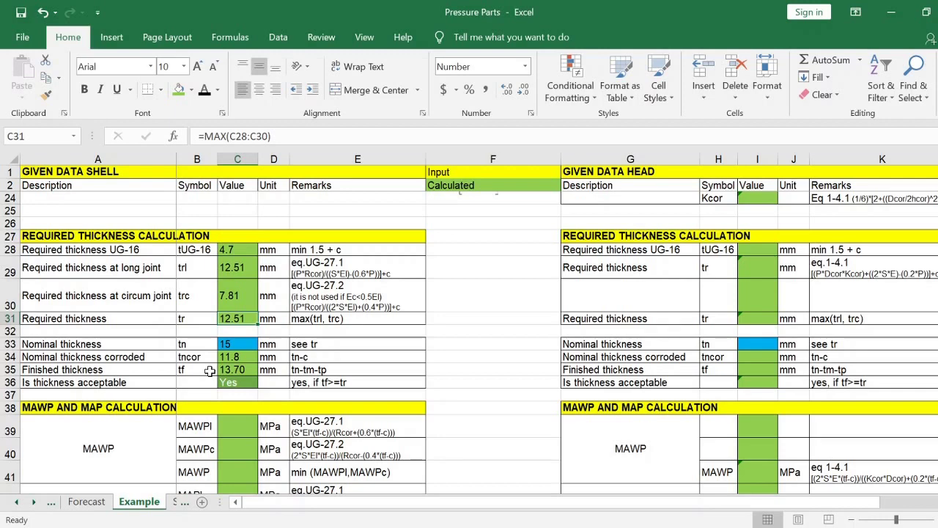
- Set the shell's longitudinal, circumferential and governing MAWP values (C39:C41) in black text
scroll(209, 370, down, 4)
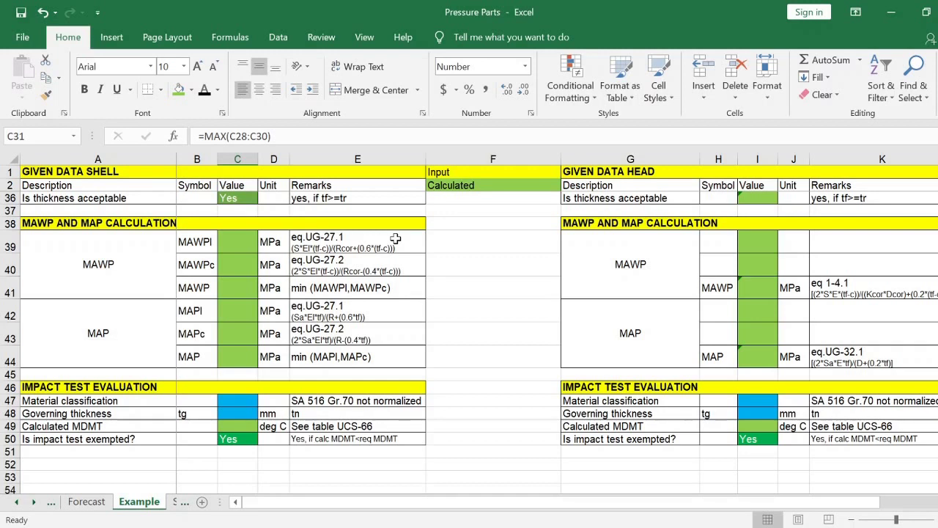
click(117, 333)
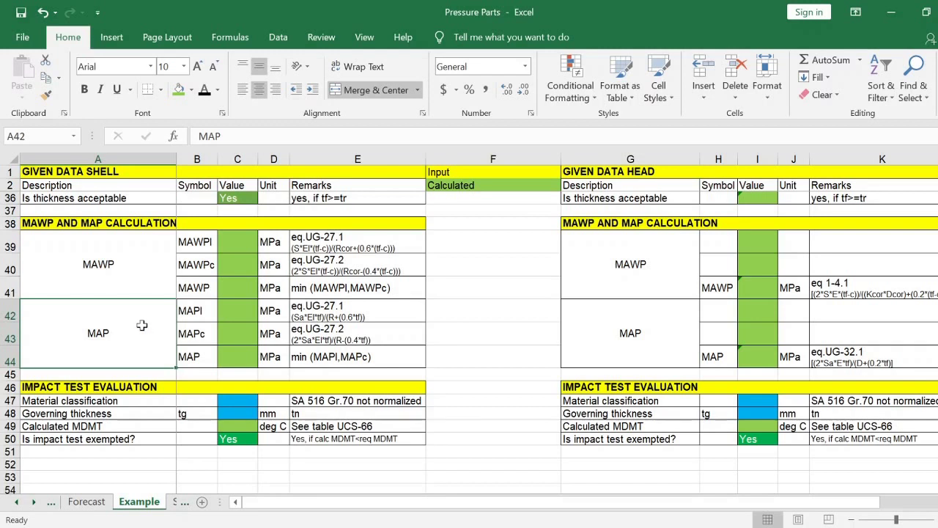
drag(237, 242, 237, 265)
click(202, 90)
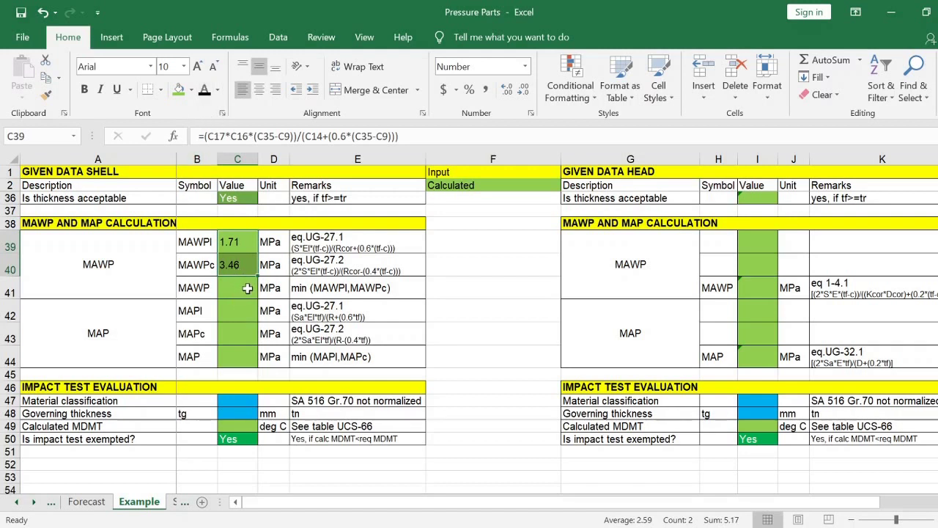
click(238, 292)
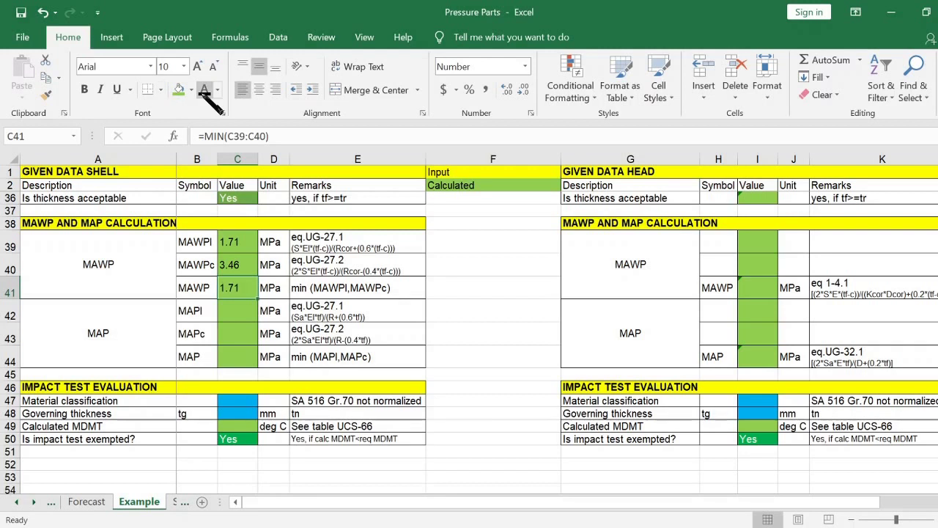
- Set the shell's longitudinal, circumferential and governing MAP values (C42:C44) in black text
drag(233, 306, 242, 330)
click(246, 314)
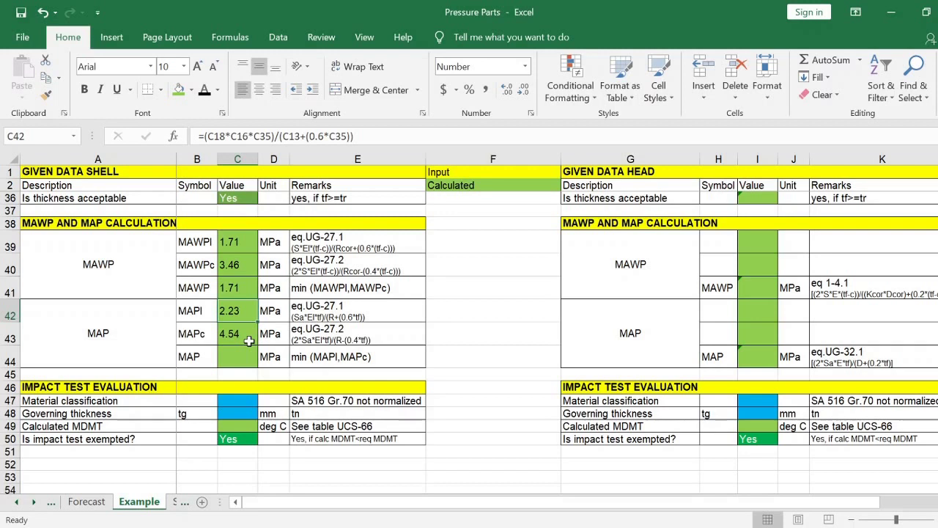
click(236, 359)
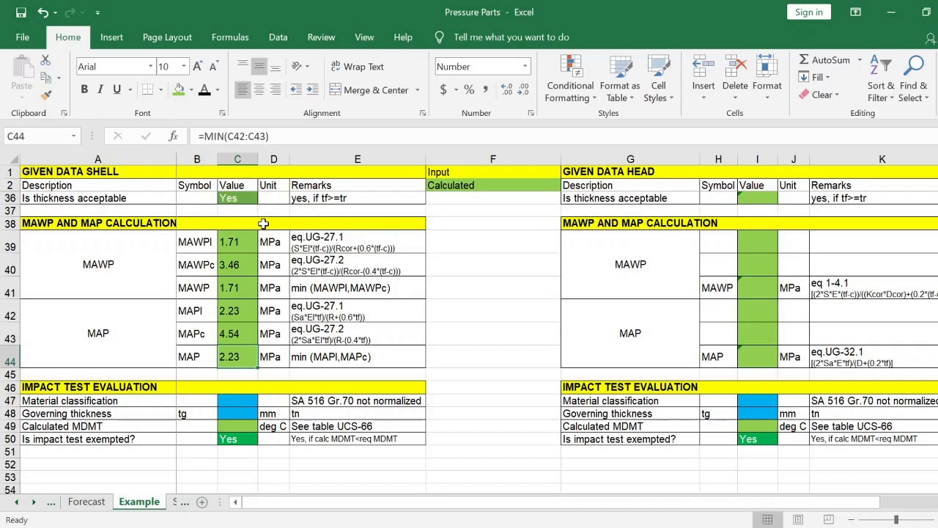
- Set the shell's material classification and governing thickness (C47:C48) in the impact test evaluation in black text
click(133, 405)
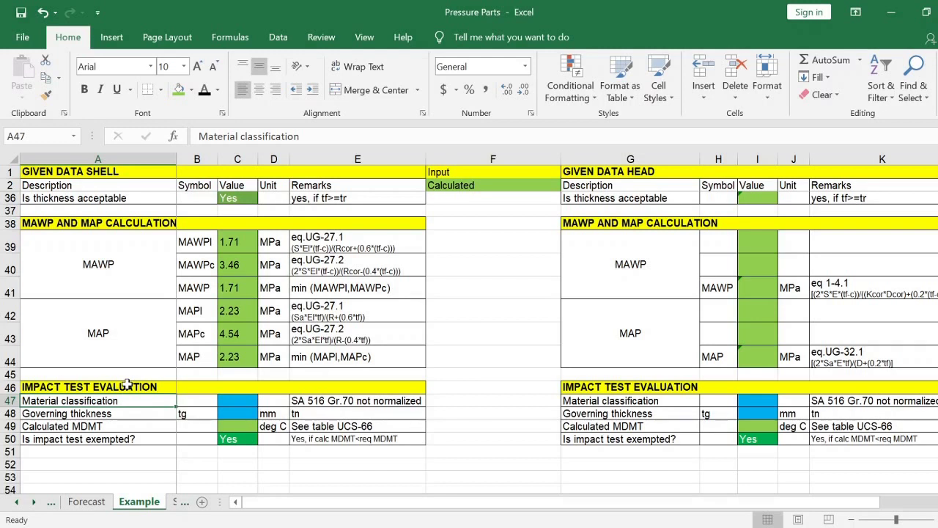
click(347, 400)
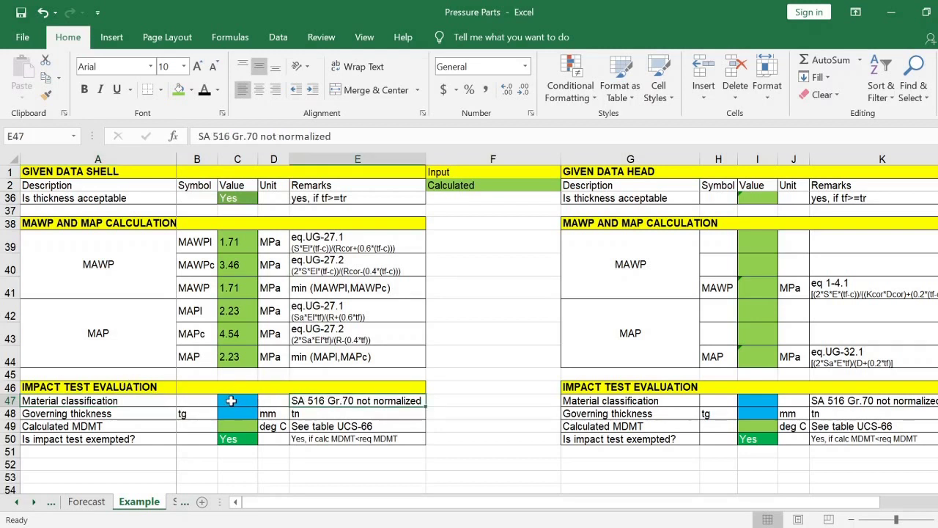
click(230, 405)
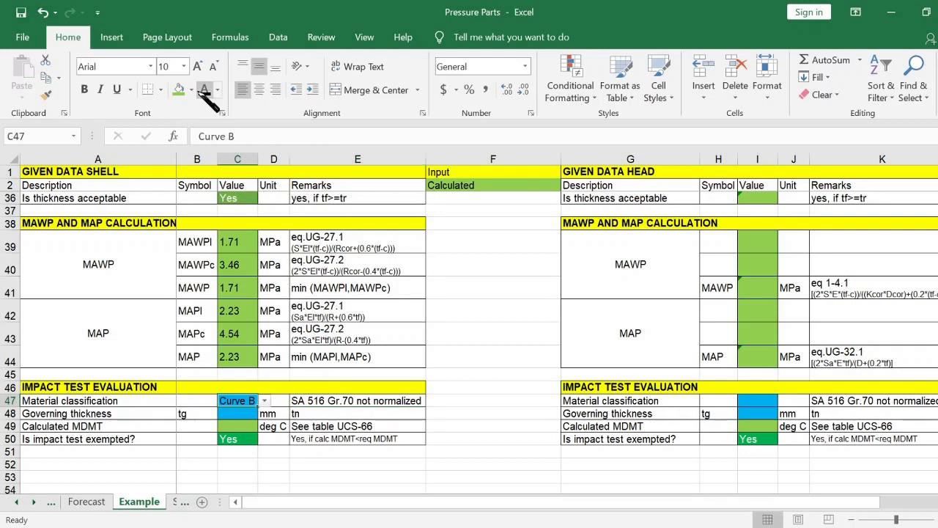
click(246, 412)
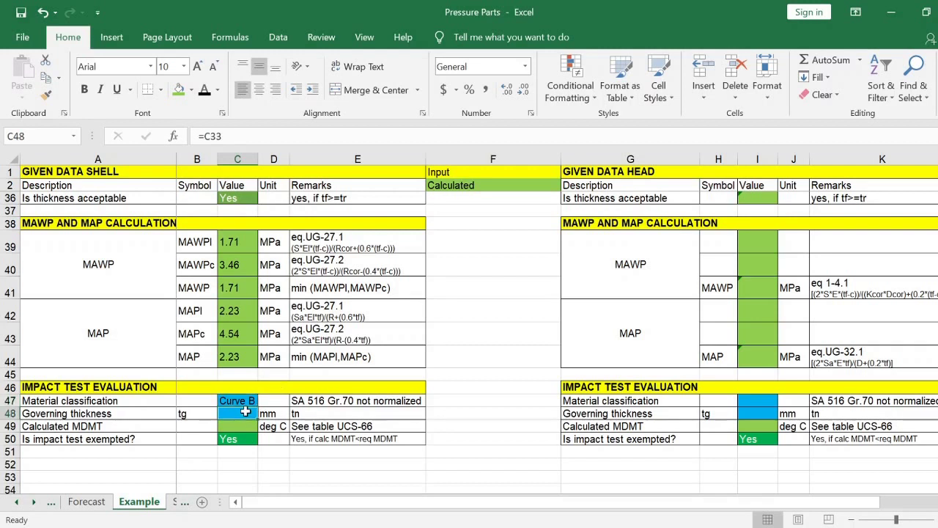
click(203, 91)
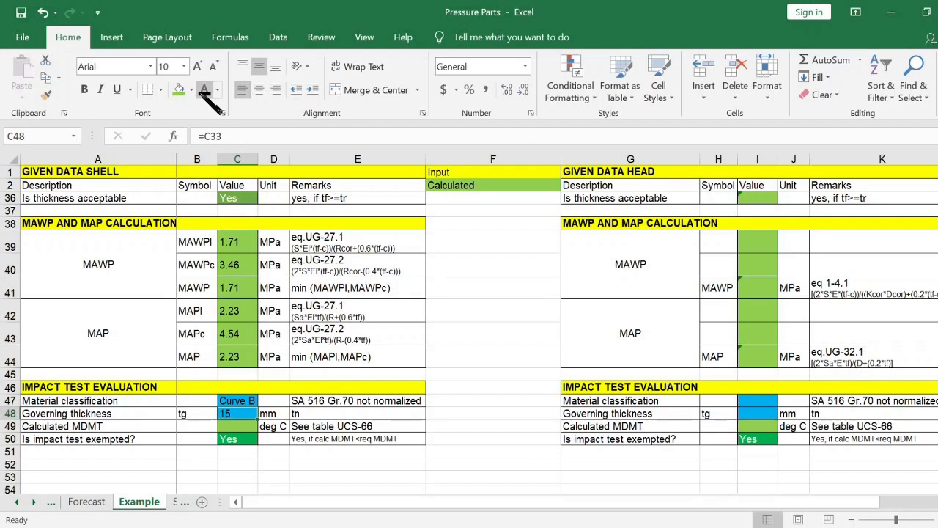
- Set the shell's calculated MDMT value (C49) in the impact test evaluation in black text
click(348, 427)
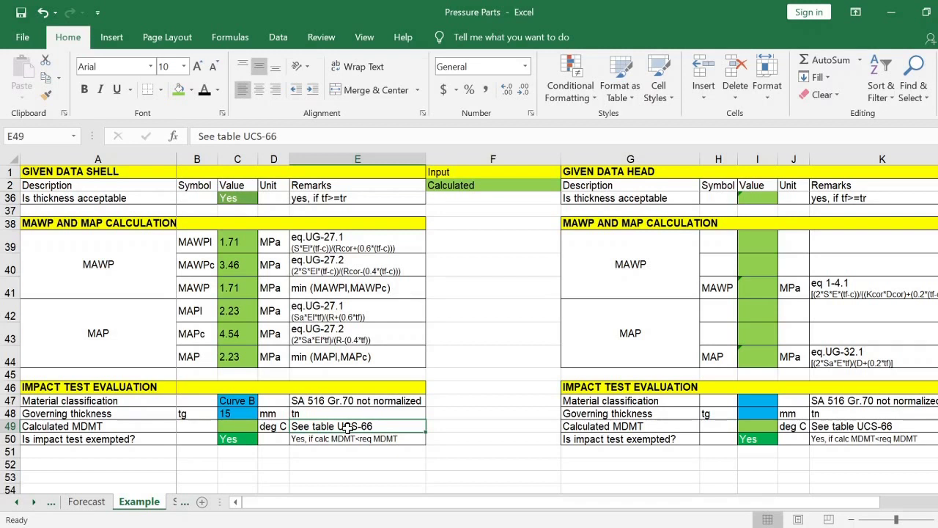
click(237, 427)
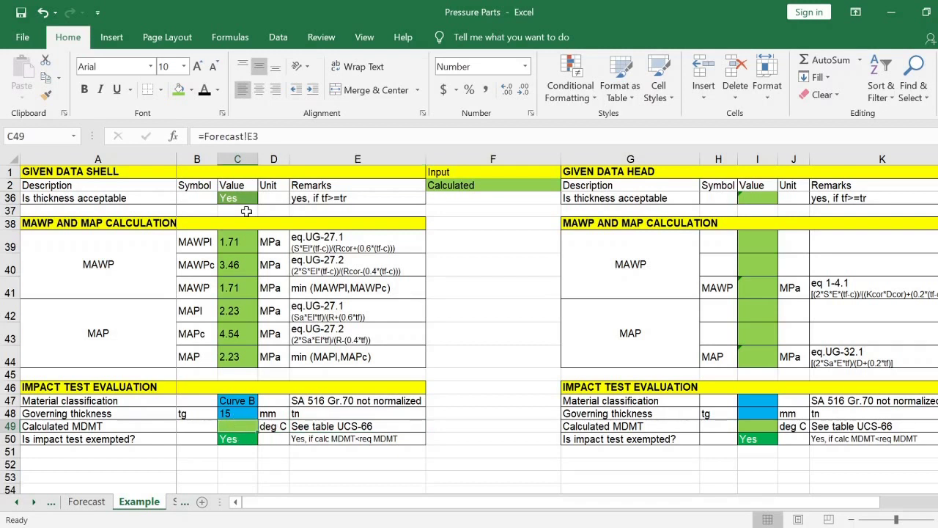
click(204, 94)
- Compare the shell's required MDMT (C8) with its calculated MDMT, and review its thickness, MAWP, MAP and impact test exemption results
scroll(238, 341, up, 10)
click(238, 223)
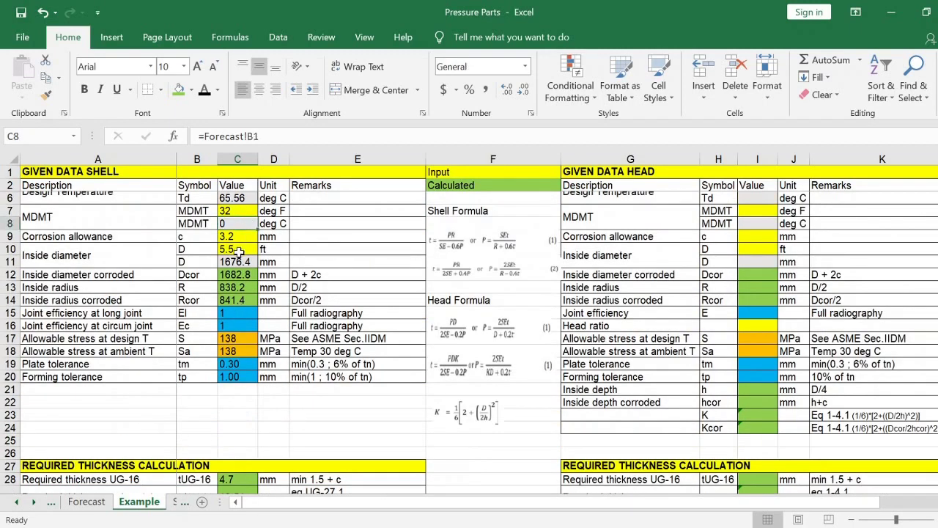
scroll(239, 249, down, 1)
scroll(239, 250, down, 1)
scroll(239, 252, down, 11)
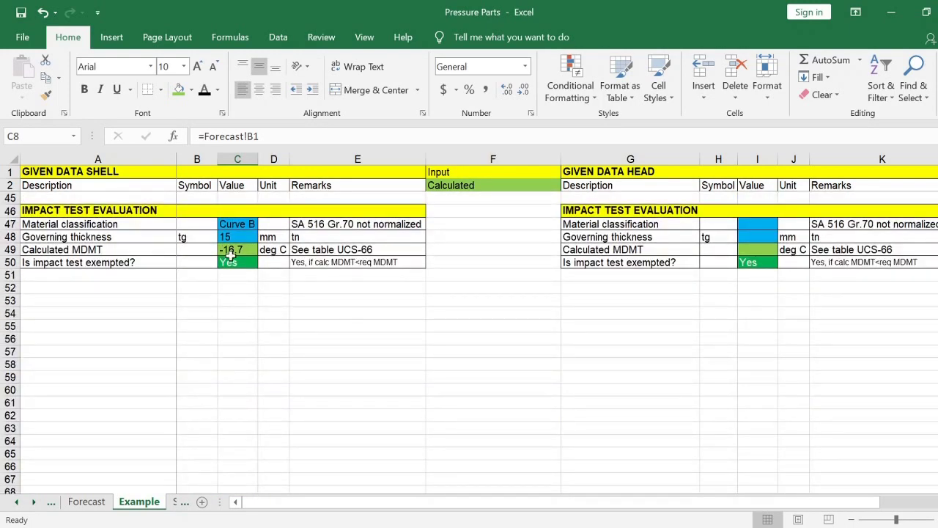
scroll(246, 301, up, 2)
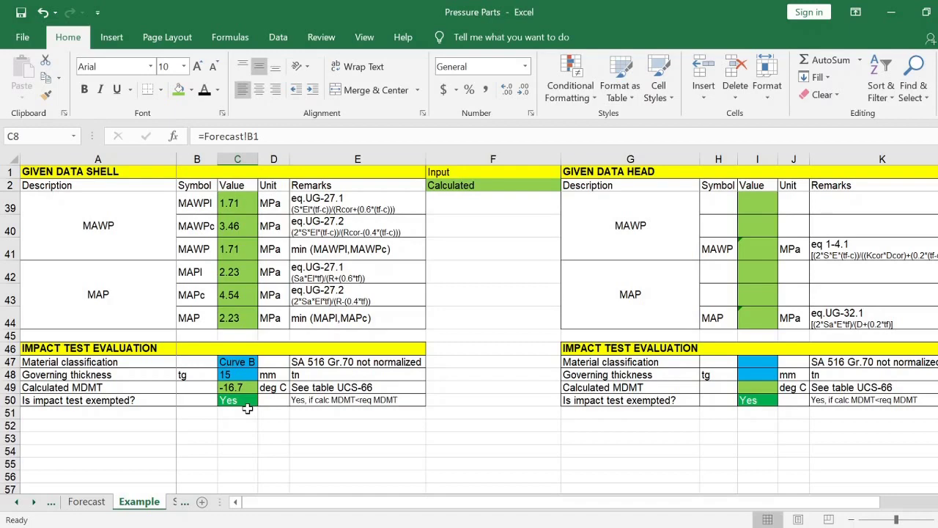
scroll(248, 408, up, 9)
scroll(255, 410, down, 1)
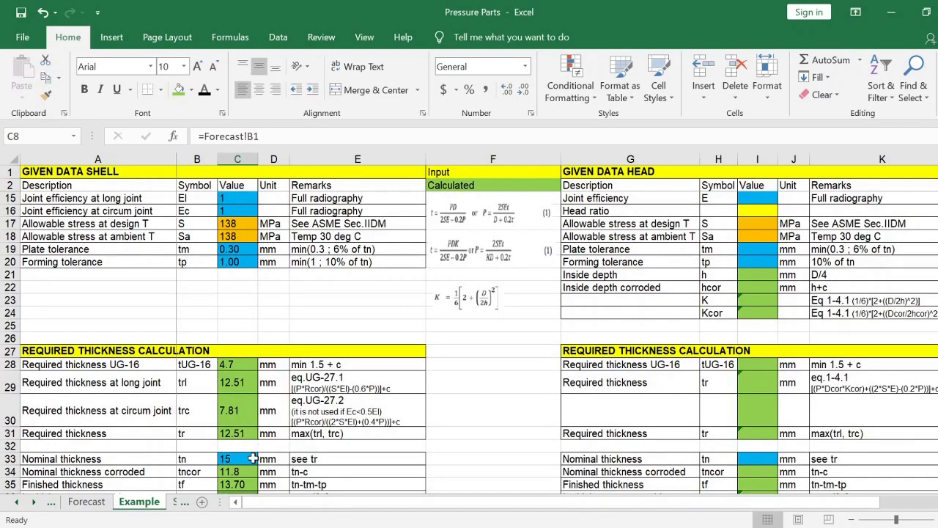
scroll(252, 458, down, 5)
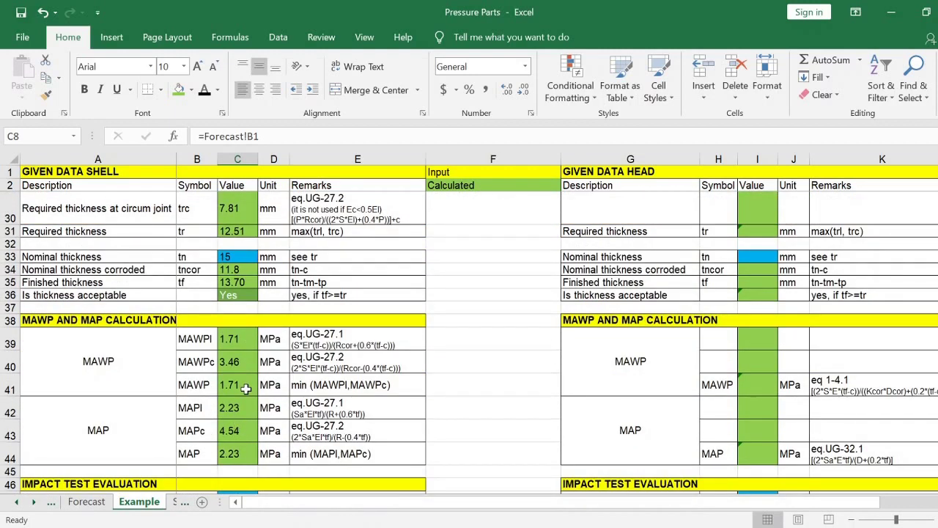
scroll(236, 381, down, 2)
click(243, 358)
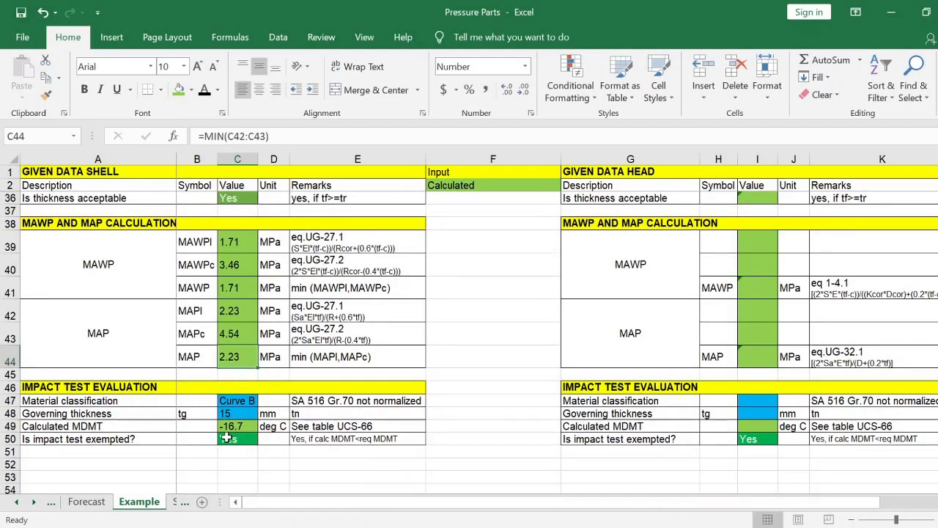
click(229, 438)
- Set the head's design pressure, design temperature and MDMT values (I3:I8) in black text
scroll(396, 410, up, 12)
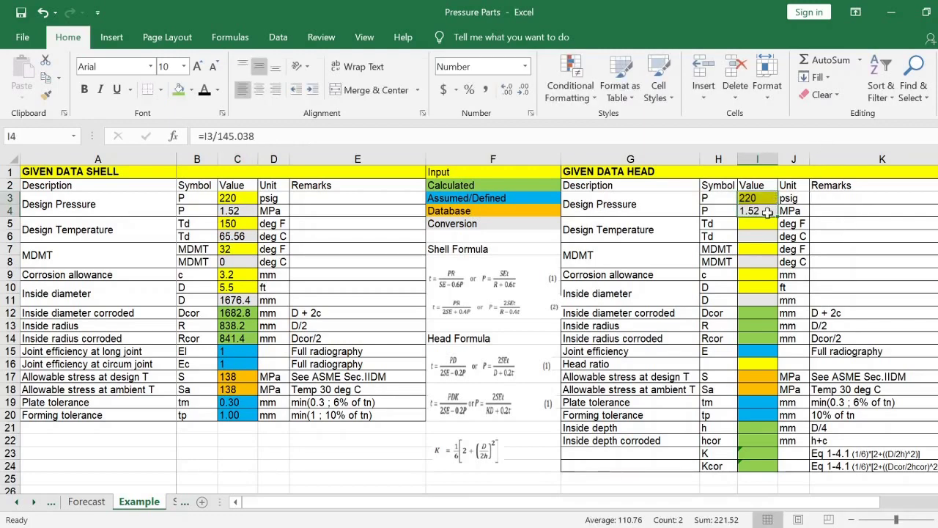
drag(757, 225, 761, 237)
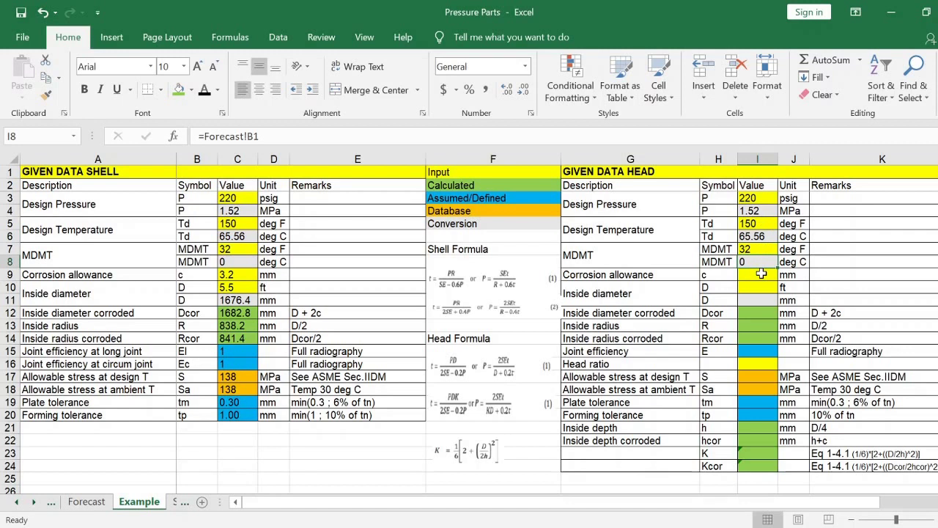
- Enter a corrosion allowance of 3.2 mm and an inside diameter of 5.5 ft for the head (I9:I10)
click(762, 274)
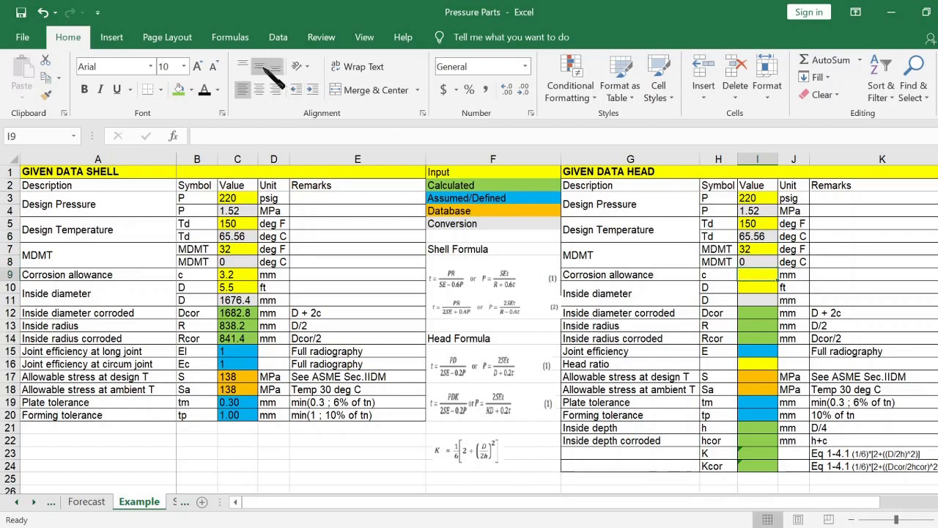
text(3.2)
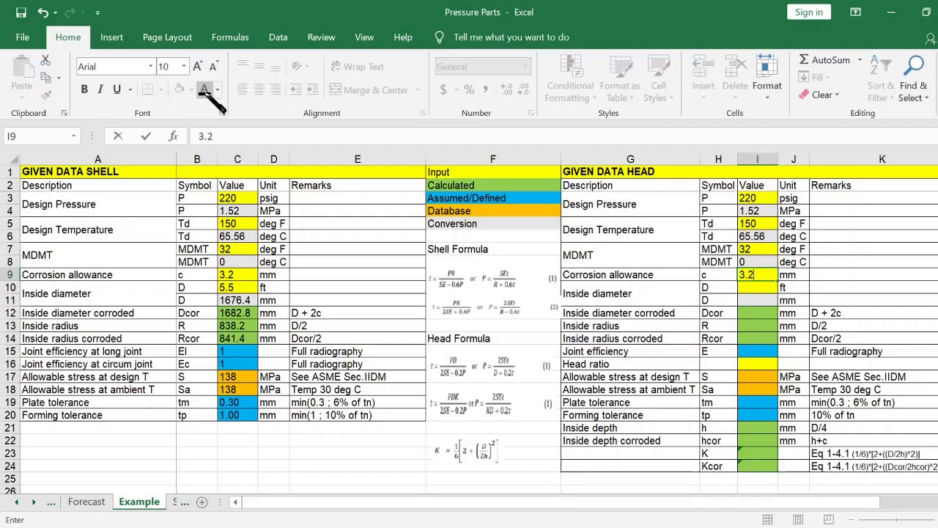
key(Return)
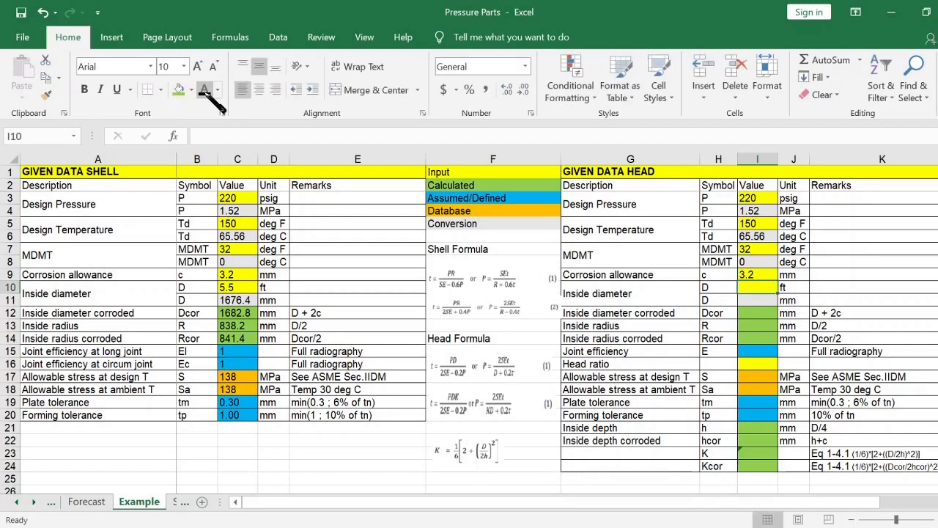
text(5.5)
key(Return)
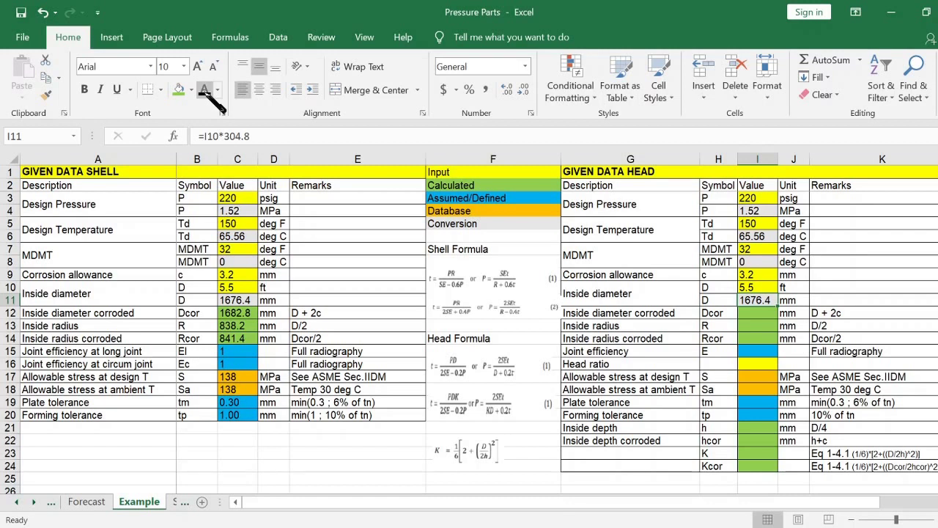
- Set the head's corroded inside diameter, inside radius and corroded inside radius values (I12:I14) in black text
key(Down)
key(shift+Down)
key(shift+Down)
key(ctrl+v)
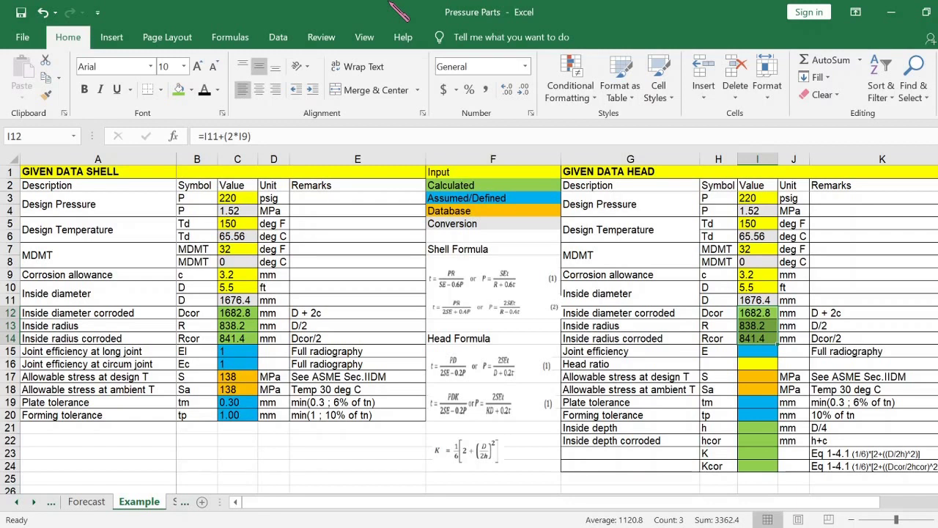
- Set the head's joint efficiency (I15) in black text and enter a head ratio of 2 in I16
click(757, 351)
click(207, 96)
key(Return)
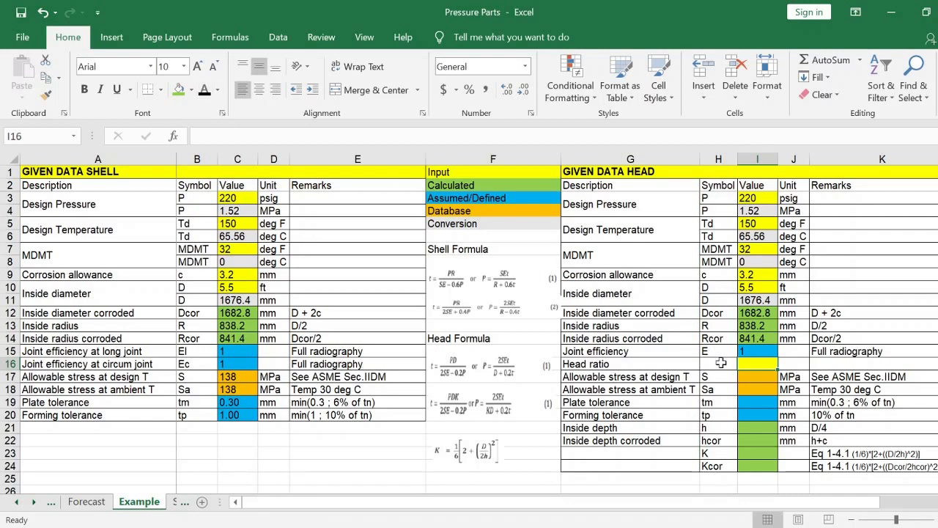
text(2)
key(ctrl+Return)
- Set the head's inside depth and corroded inside depth values (I21:I22) in black text
mouse_move(769, 429)
mouse_down()
mouse_move(767, 439)
mouse_move(767, 429)
mouse_up()
click(206, 90)
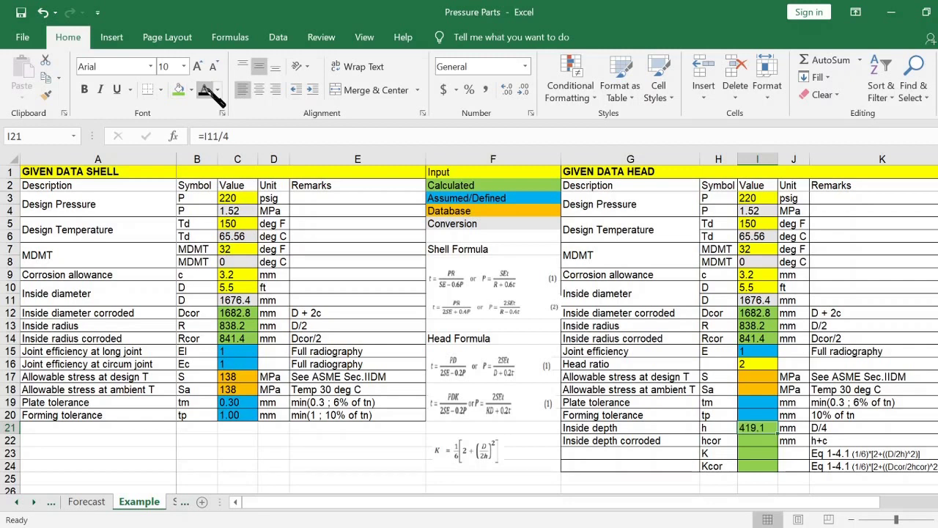
key(Down)
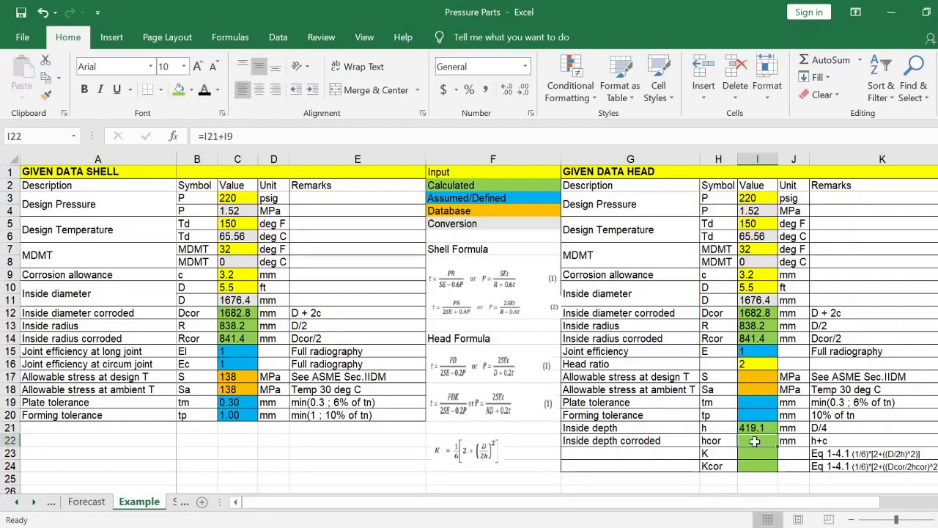
click(204, 91)
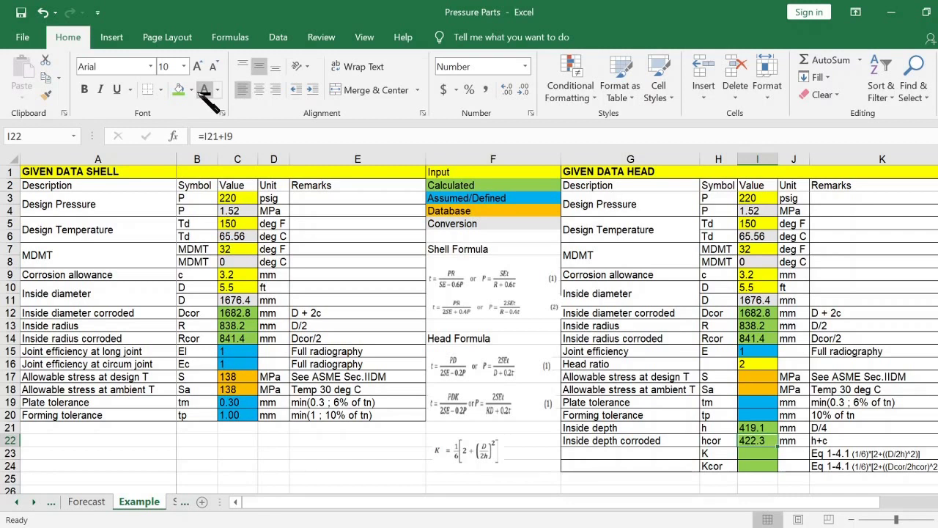
- Set the head's allowable stress values at design and ambient temperature (I17:I18) in black text
key(Up)
key(Up)
key(Up)
key(Up)
key(Up)
key(shift+Down)
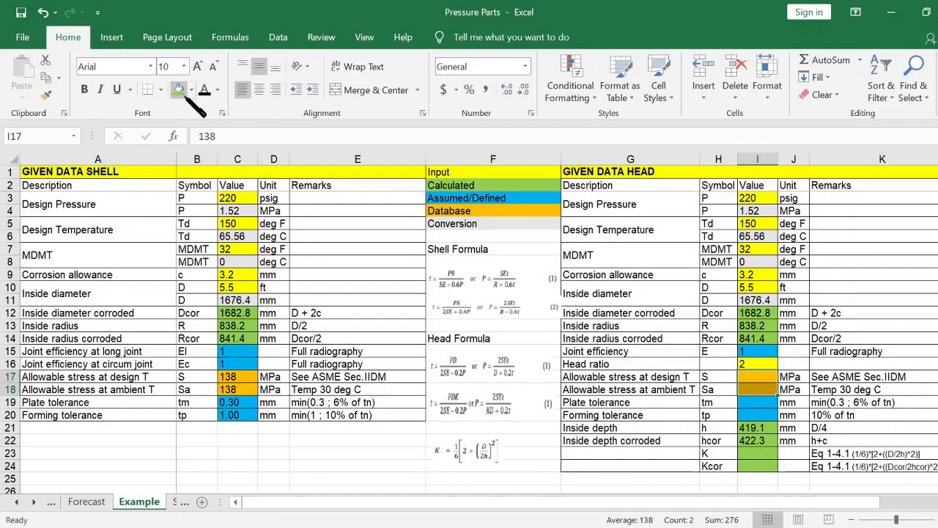
click(204, 91)
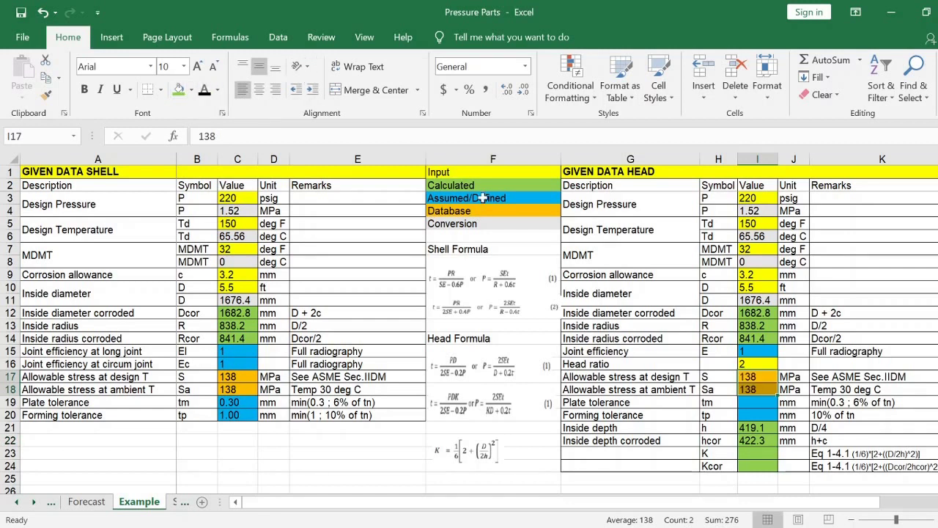
- Set the head's plate tolerance (I19) in black text and check the forming tolerance remark in K20
click(758, 401)
click(206, 89)
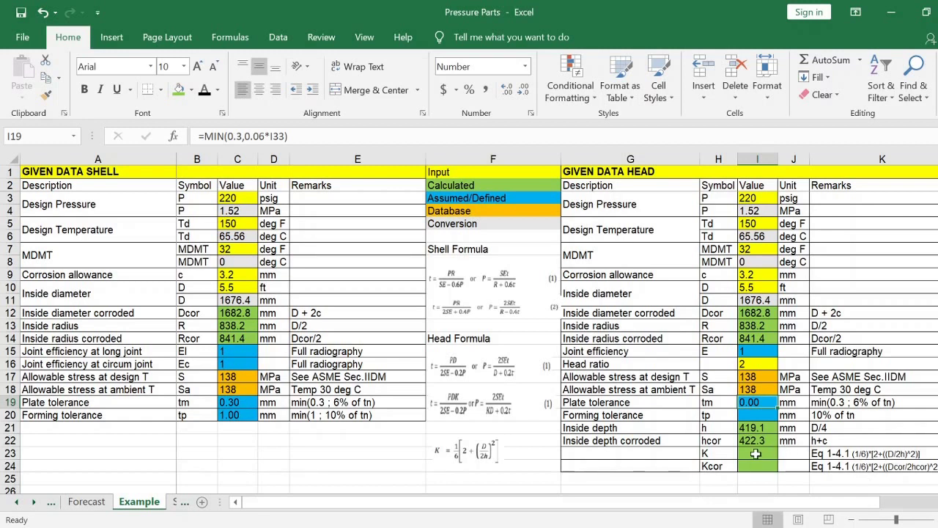
key(Down)
key(Right)
key(Right)
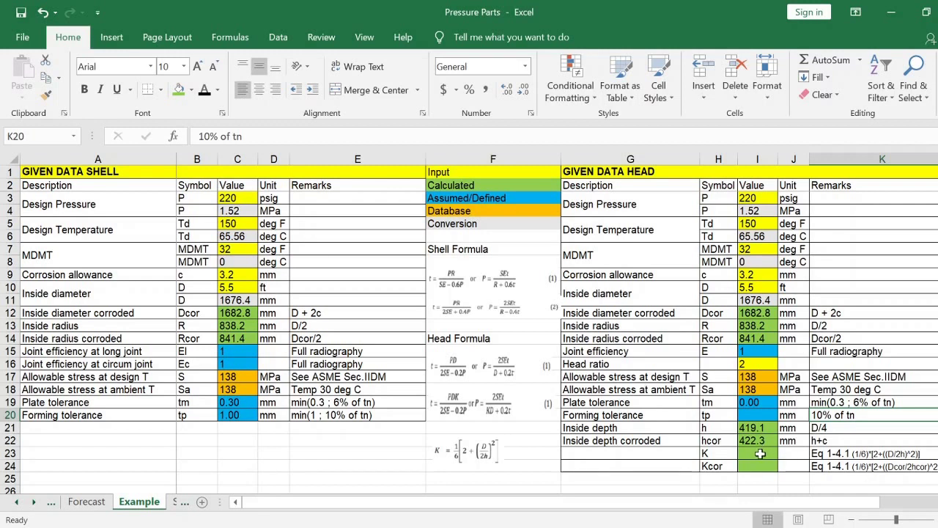
- Set the head's K and Kcor factor values (I23:I24) in black text
drag(760, 454, 759, 467)
click(216, 97)
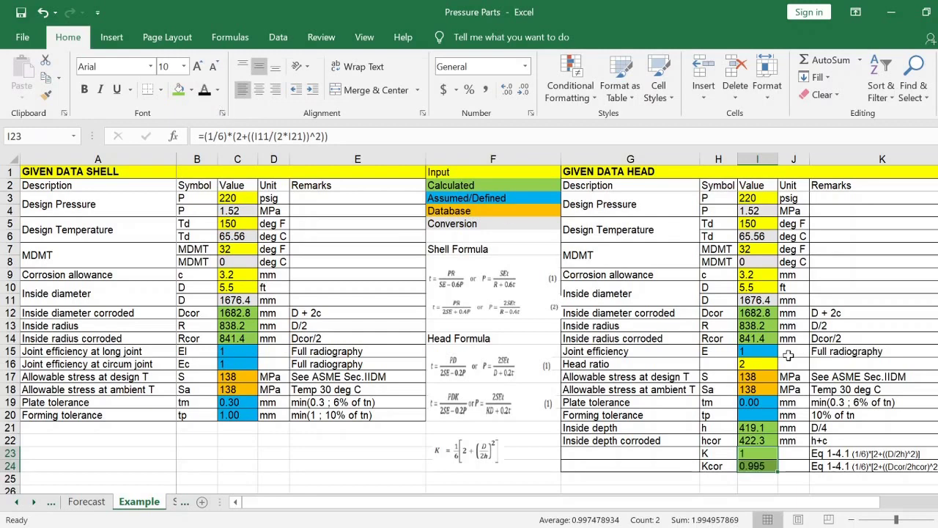
click(493, 478)
- Review the head's required thickness equation remark, set the required thickness values (I28:I31) in black text, and inspect the formula in I31
scroll(531, 401, down, 6)
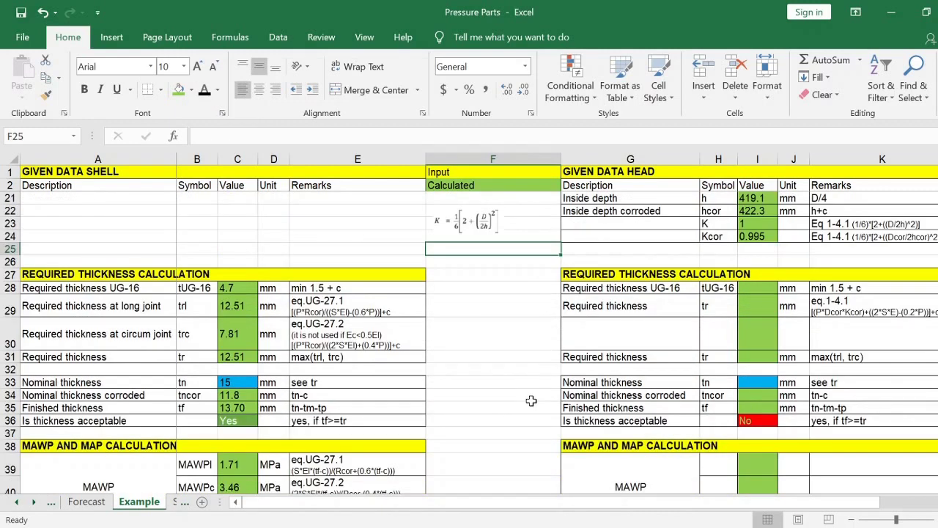
click(717, 289)
scroll(717, 296, up, 2)
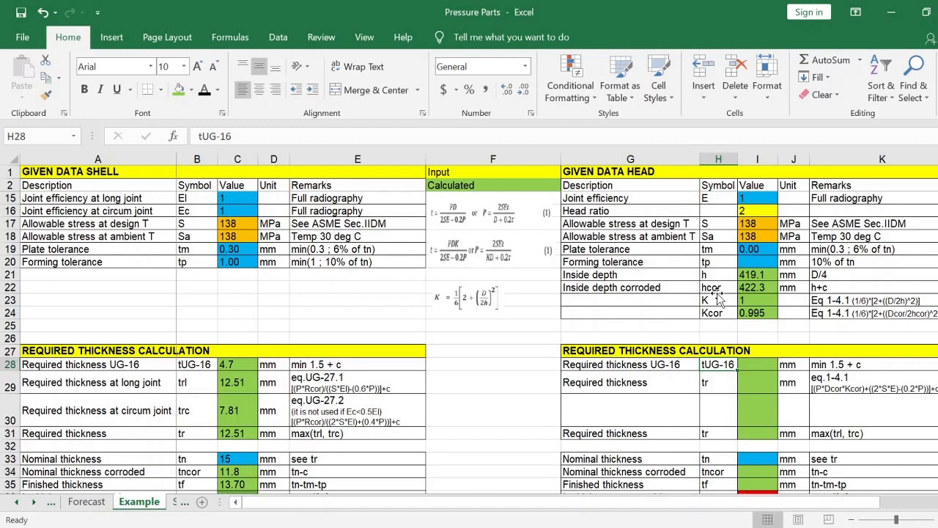
click(852, 391)
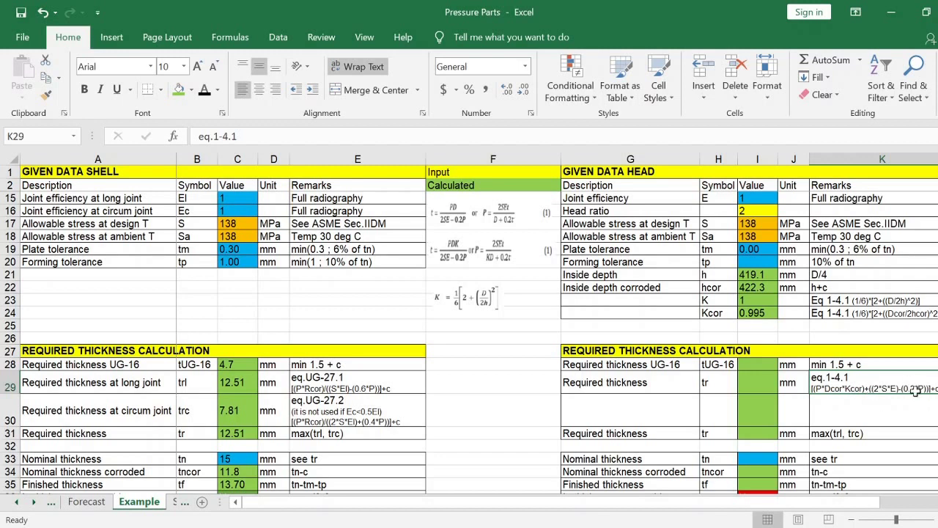
drag(763, 359, 762, 434)
click(205, 89)
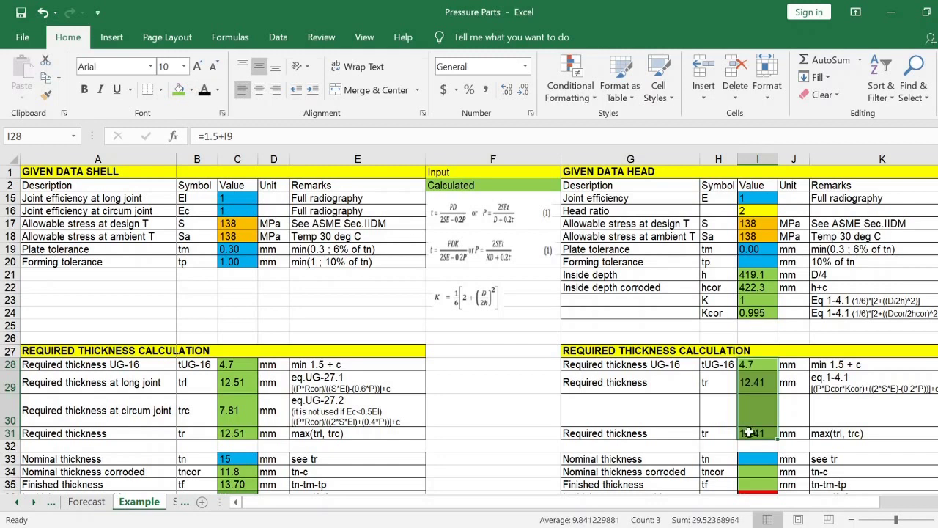
click(749, 433)
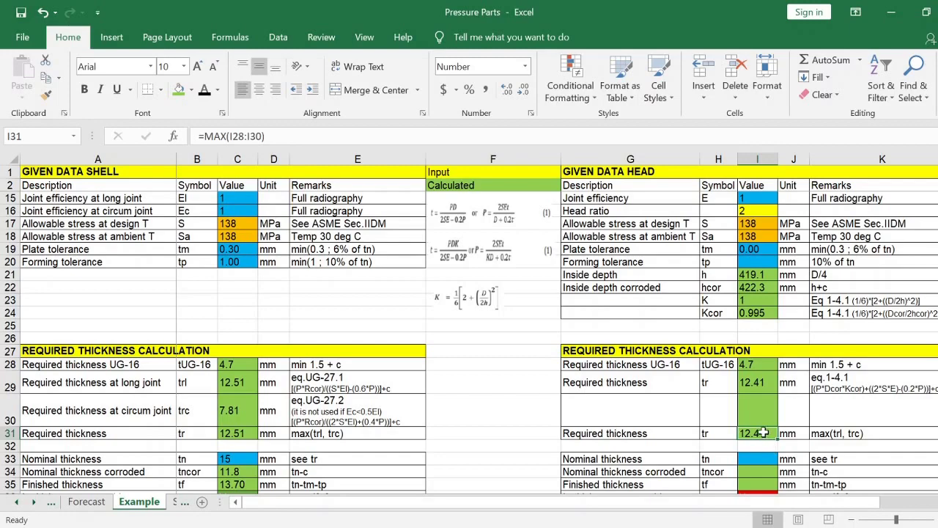
- Enter a nominal thickness of 15 mm for the head in I33
scroll(763, 433, down, 2)
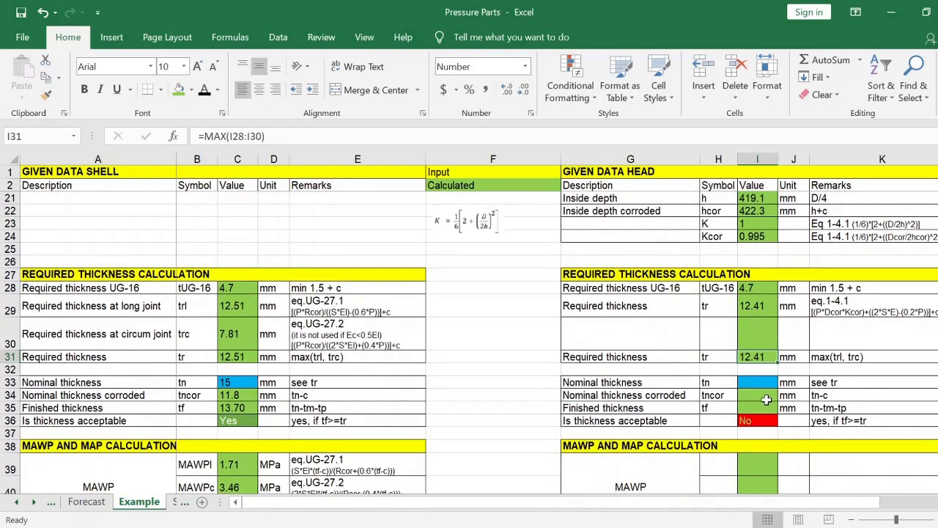
click(760, 382)
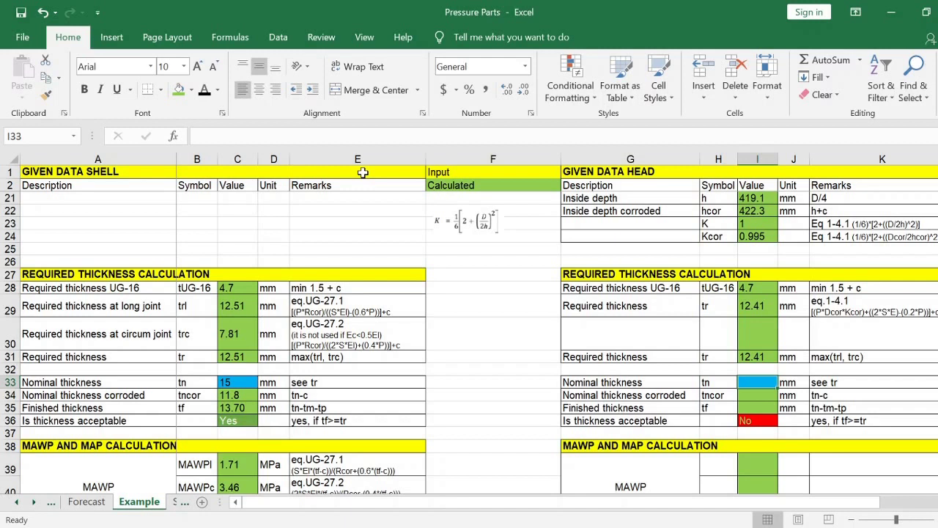
text(15)
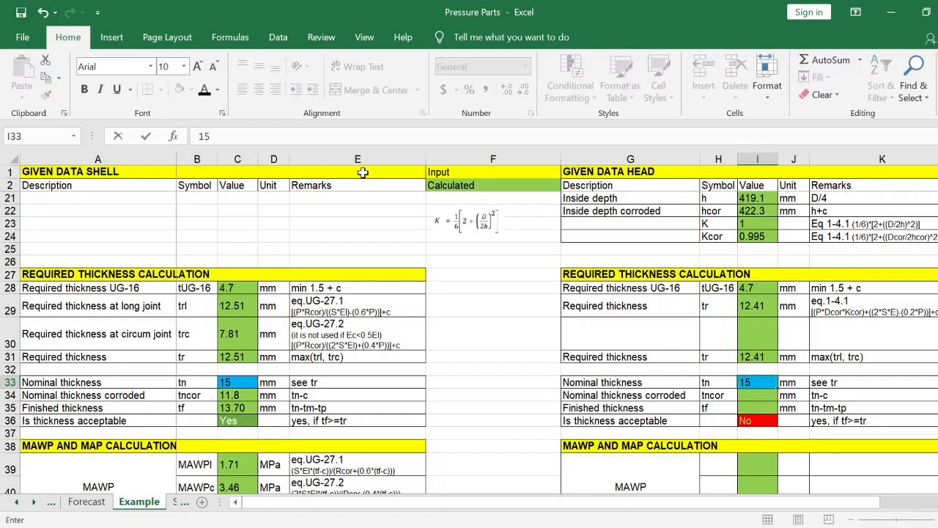
key(Return)
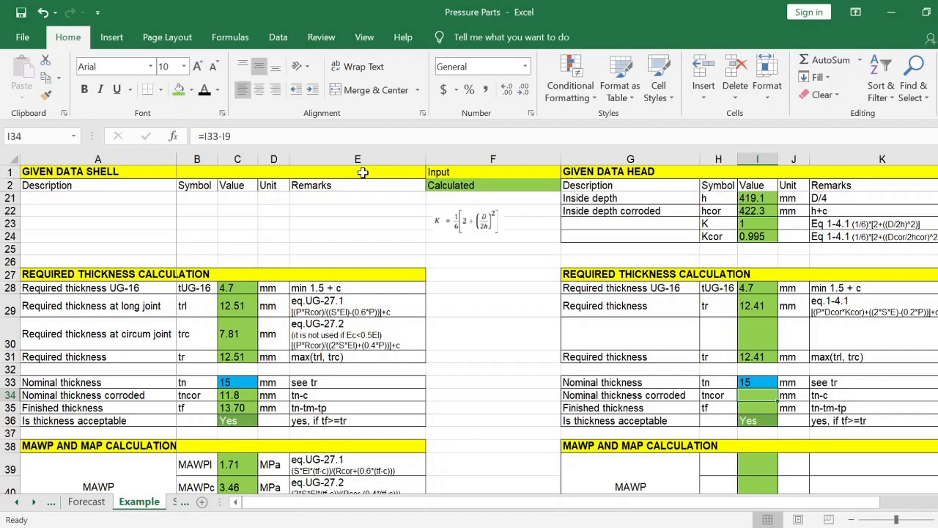
- Set the head's corroded nominal thickness (I34) and finished thickness (I35) in black text
click(203, 96)
click(765, 412)
click(203, 96)
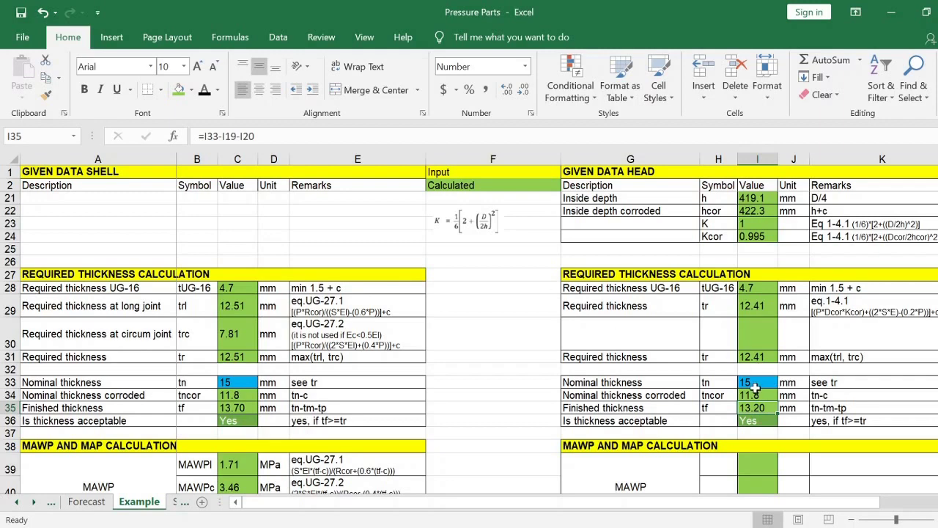
- Check the head's plate tolerance formula in I19 and set the forming tolerance (I20) in black text
scroll(755, 387, up, 3)
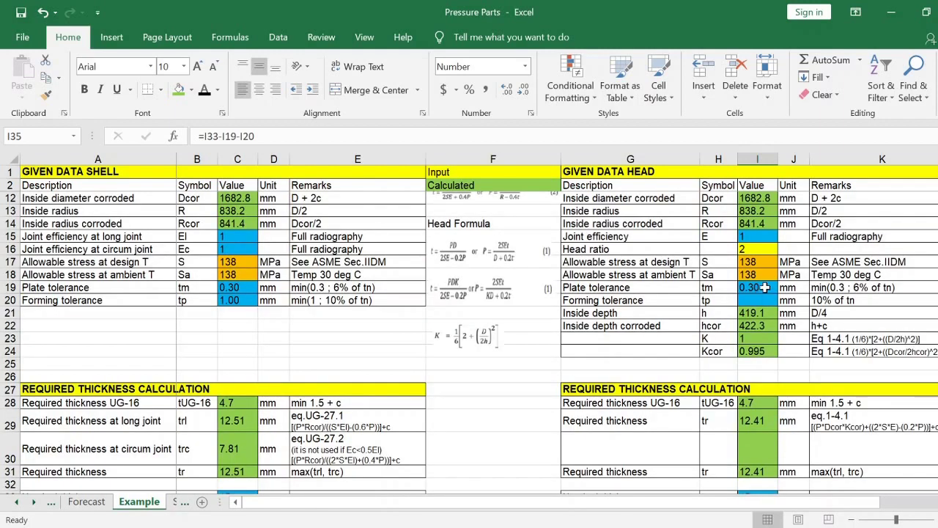
click(765, 287)
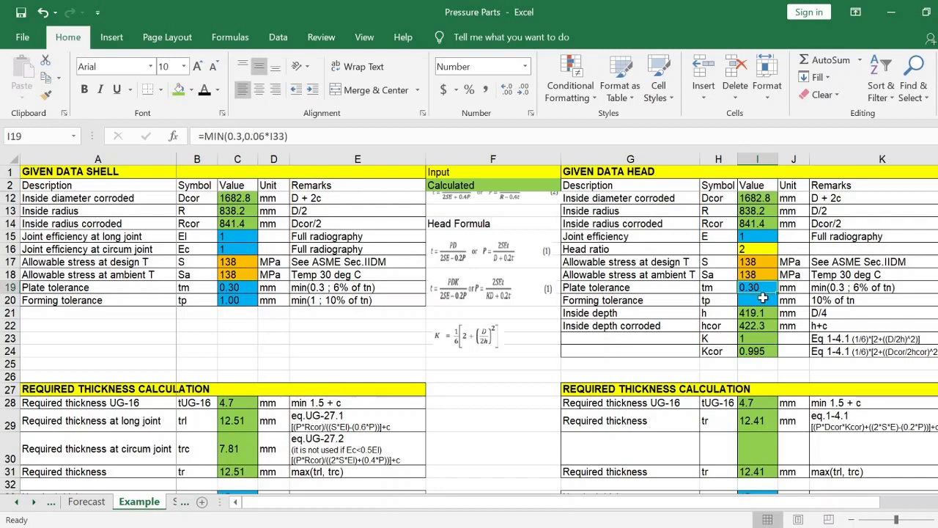
click(766, 299)
click(204, 89)
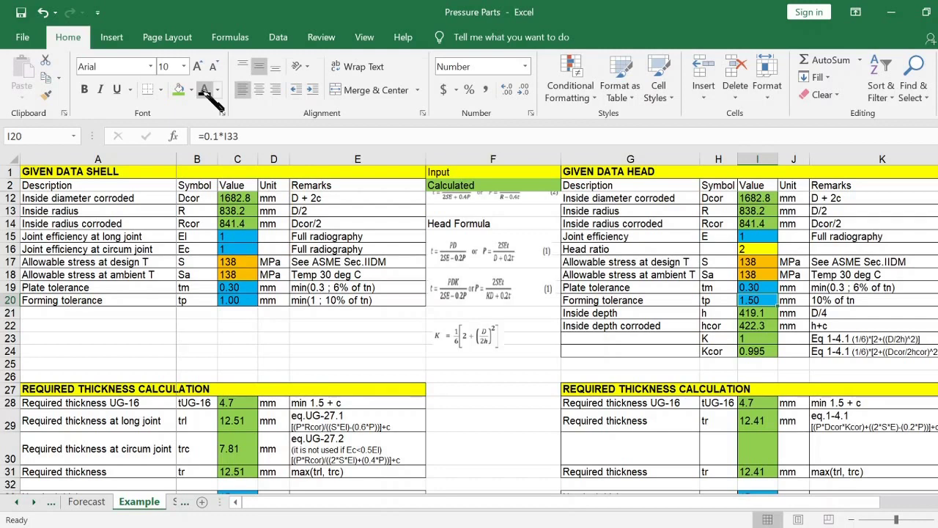
- Set the head's MAWP and MAP calculation values (I39:I44) in black text and inspect the MAP formula in I44
scroll(260, 220, down, 4)
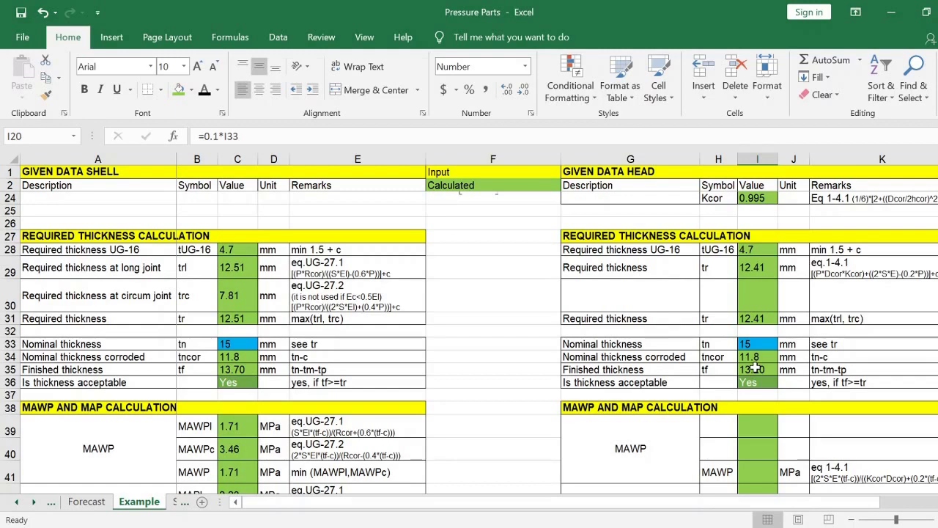
scroll(755, 369, down, 3)
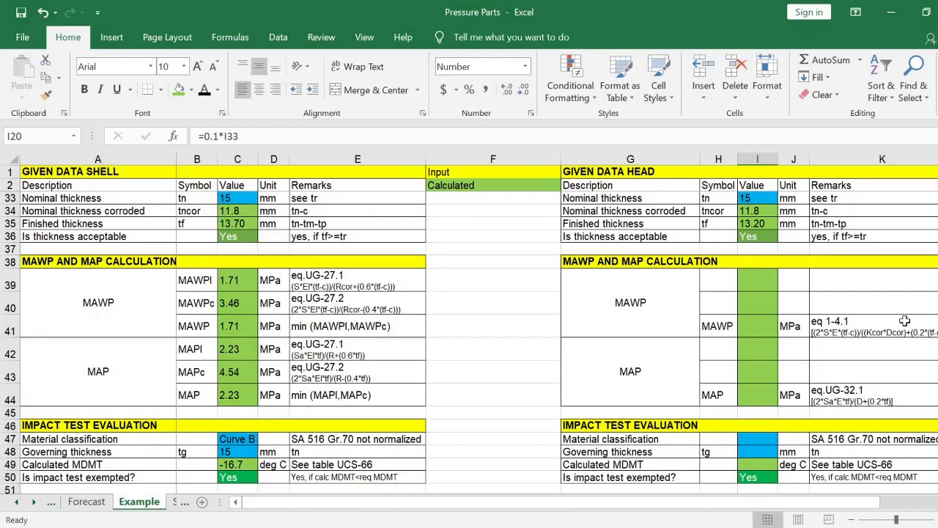
click(856, 387)
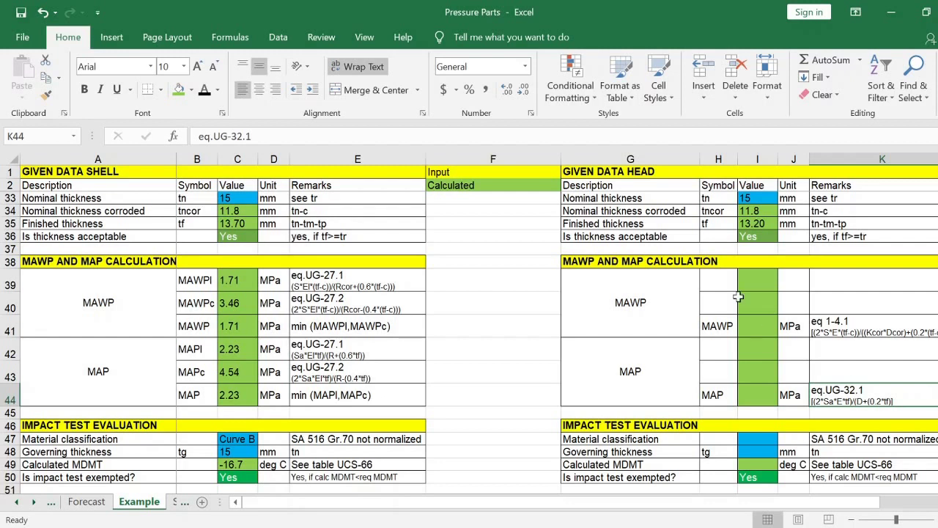
drag(759, 279, 759, 396)
click(204, 89)
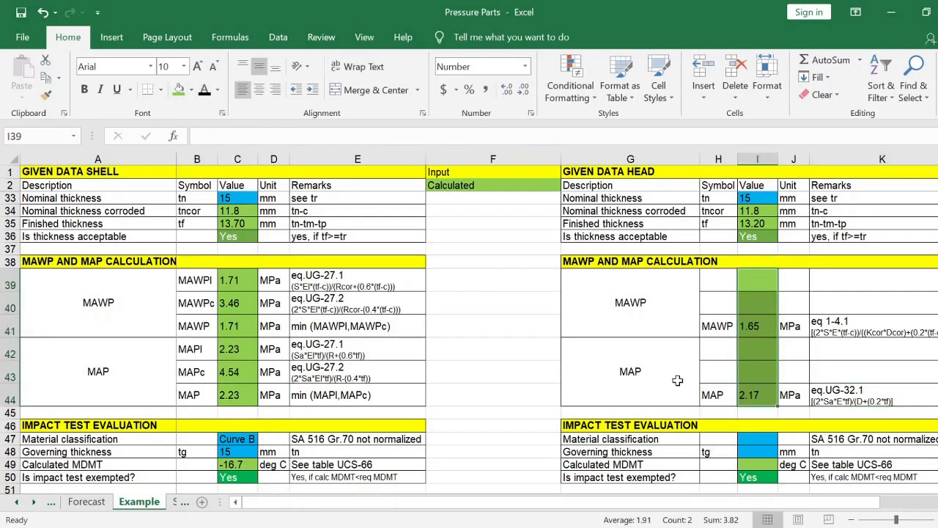
click(677, 380)
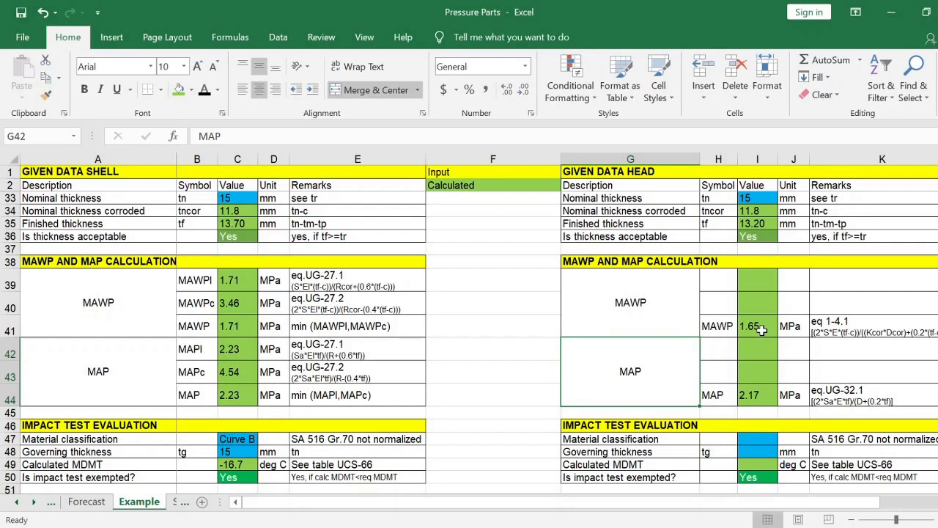
click(756, 396)
- Set the head's material classification (I47) and governing thickness (I48) in the impact test evaluation in black text
scroll(758, 342, down, 4)
scroll(758, 344, up, 2)
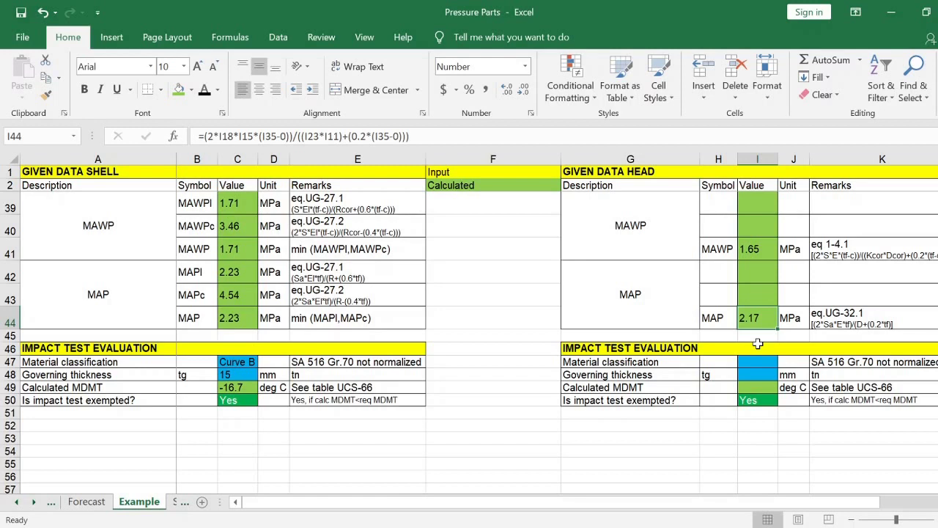
click(767, 360)
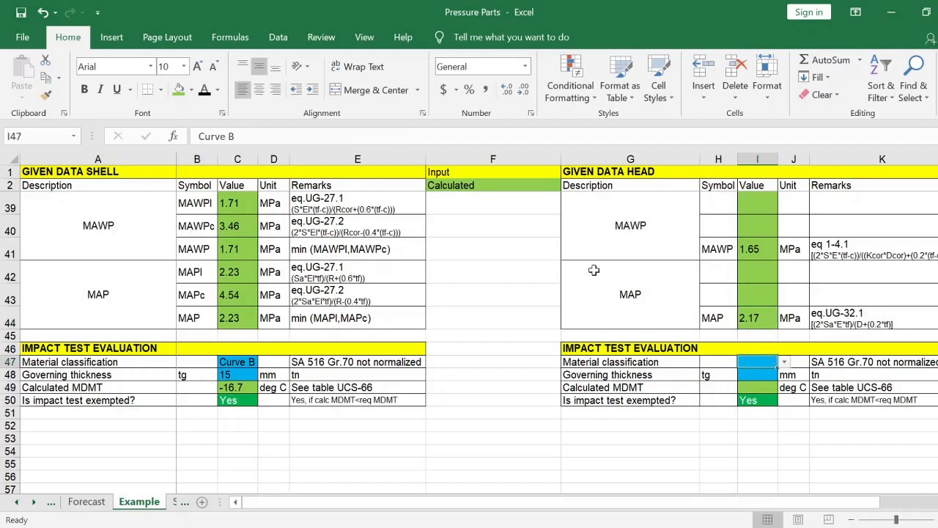
click(203, 90)
key(Down)
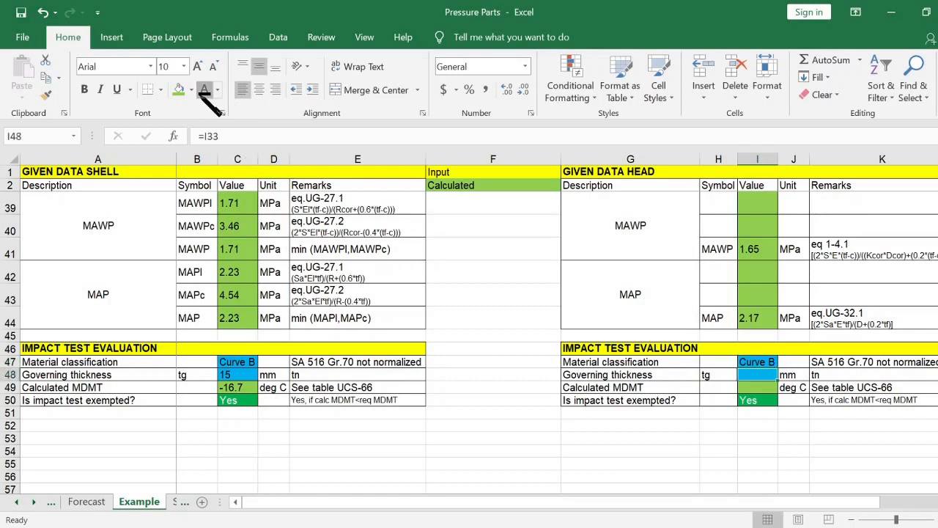
click(204, 90)
key(Right)
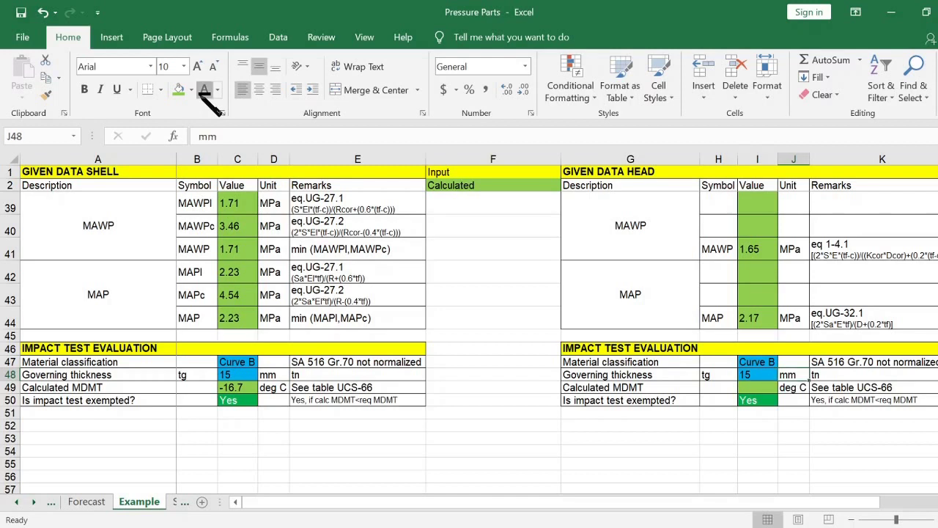
- Set the head's calculated MDMT (I49) in black text and check the impact test exemption formula in I50
key(Left)
key(Down)
click(204, 90)
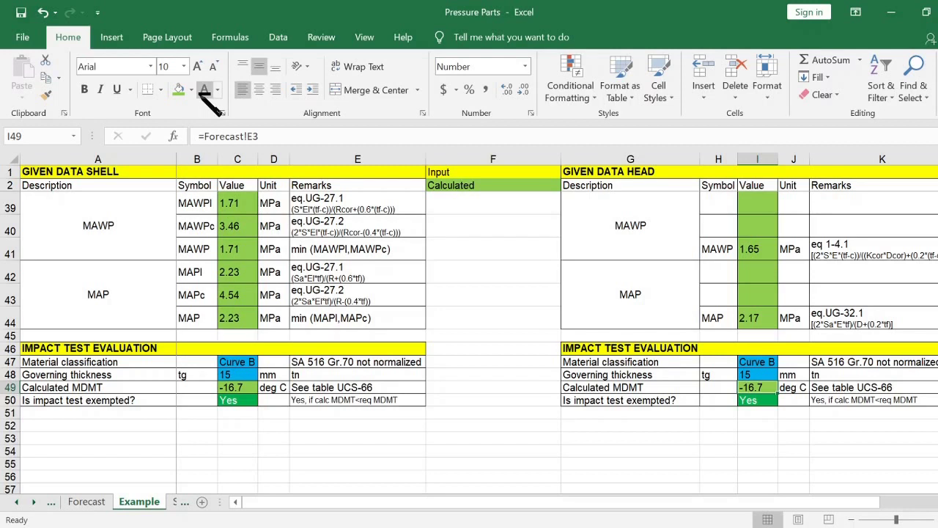
key(Down)
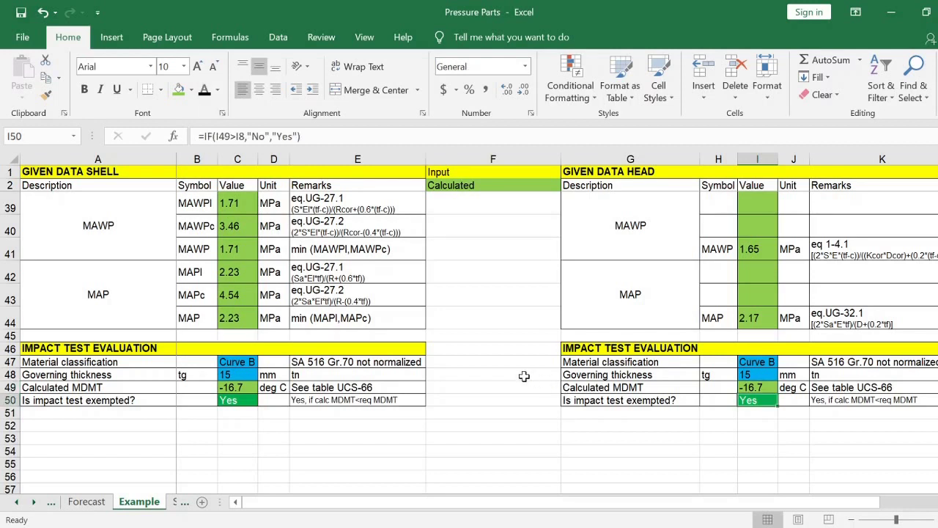
click(524, 376)
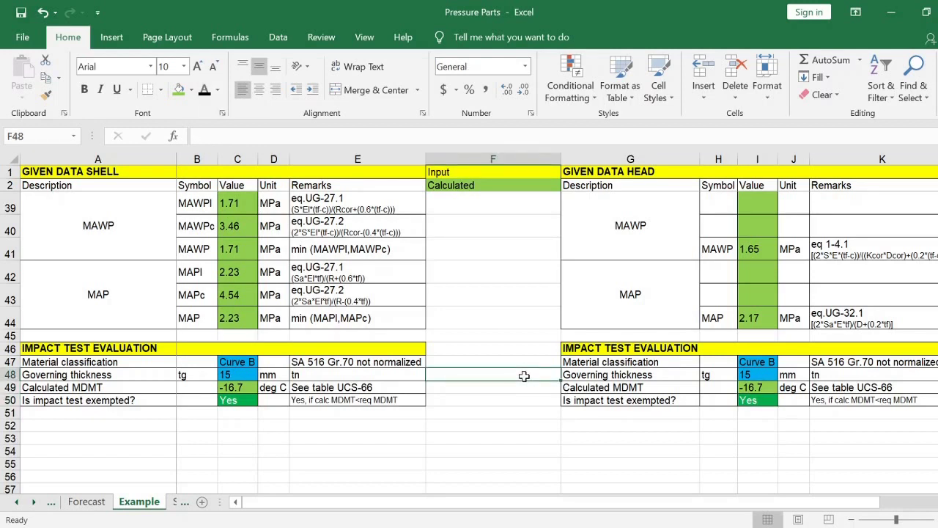
scroll(524, 377, up, 12)
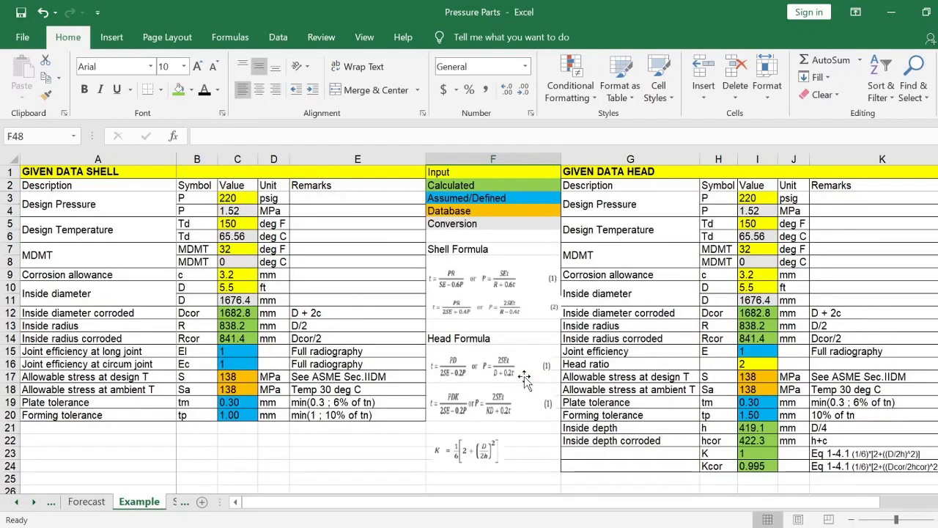